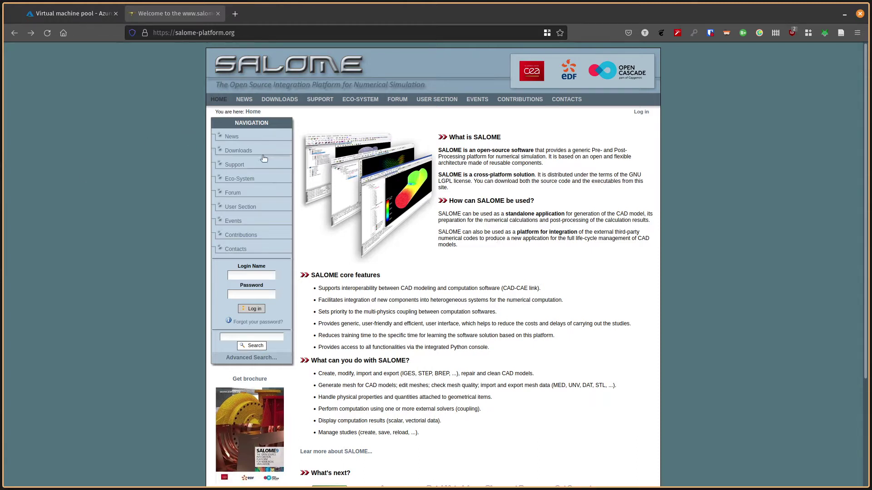
Go to the salome-platform.org downloads page and scroll through the SALOME 9.7 release packages.
{"action": "left_click", "coordinate": [248, 155]}
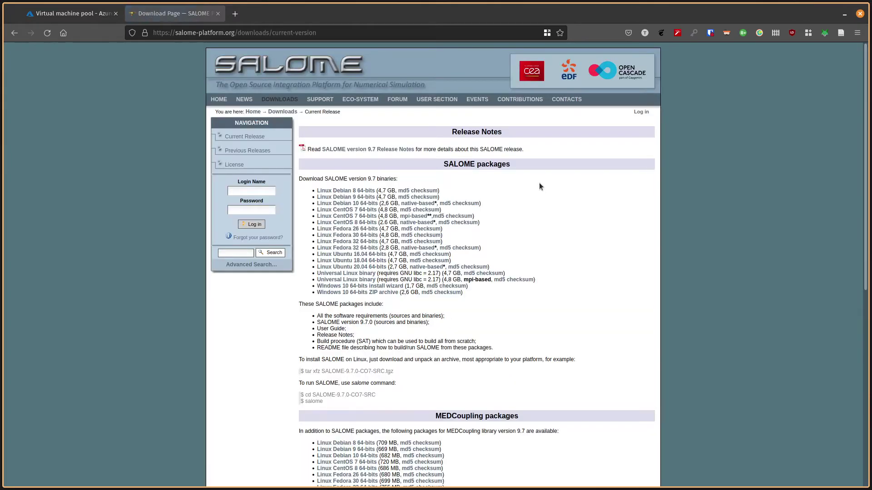
{"action": "scroll", "coordinate": [429, 231], "scroll_direction": "down", "scroll_amount": 3}
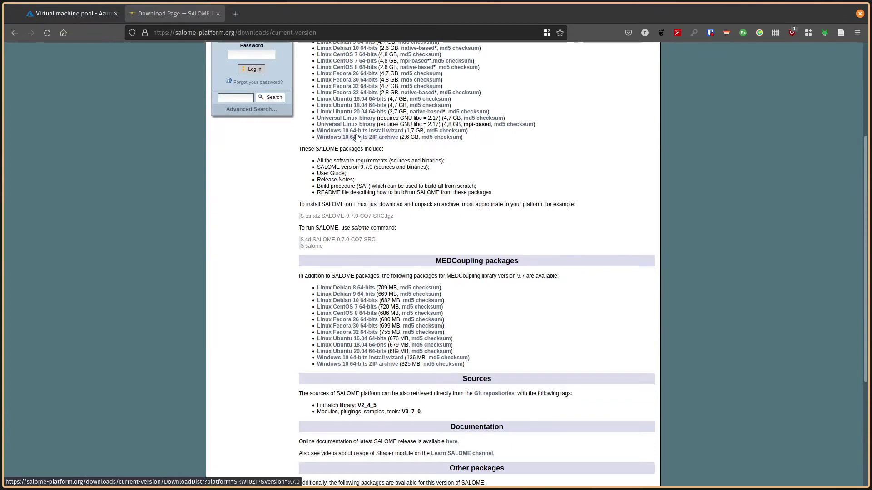
{"action": "scroll", "coordinate": [357, 138], "scroll_direction": "up", "scroll_amount": 1}
{"action": "scroll", "coordinate": [357, 138], "scroll_direction": "up", "scroll_amount": 3}
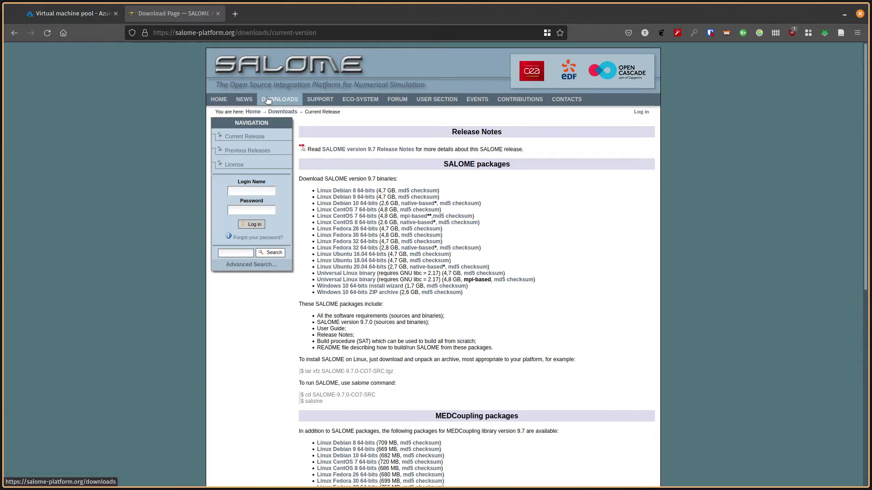
{"action": "key", "text": "ctrl+space"}
Launch the local Salome app from the launcher search for 'sal'.
{"action": "type", "text": "sal"}
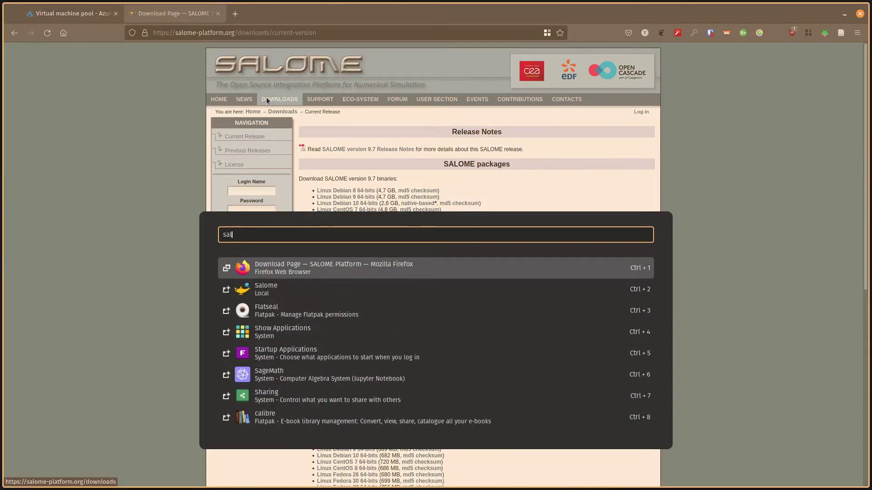
{"action": "key", "text": "Down"}
{"action": "key", "text": "Return"}
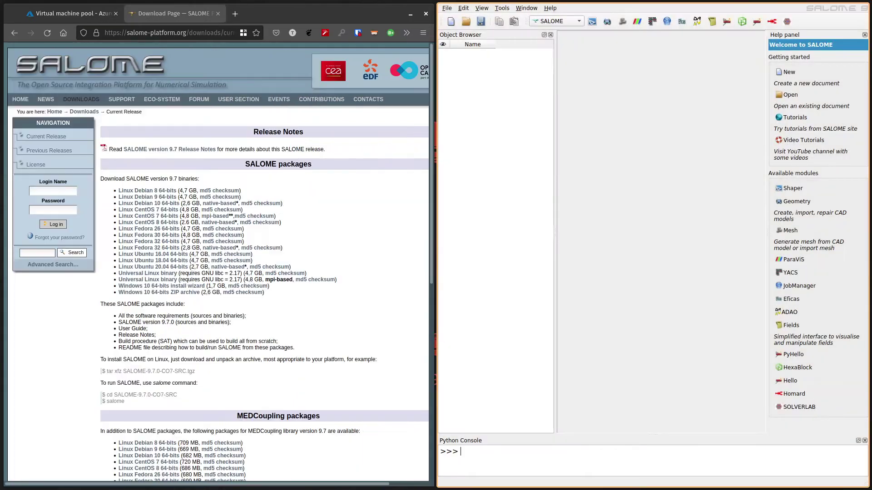
Close Firefox so the SALOME window fills the screen.
{"action": "left_click", "coordinate": [328, 199]}
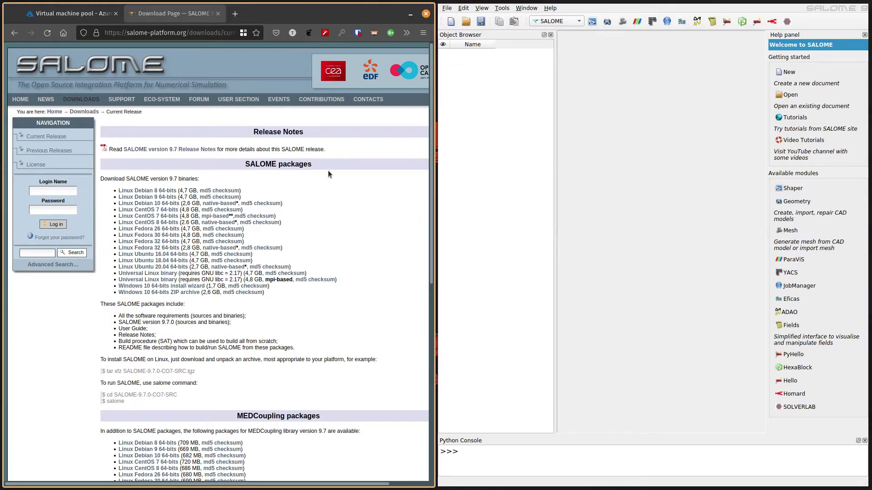
{"action": "key", "text": "super+Right"}
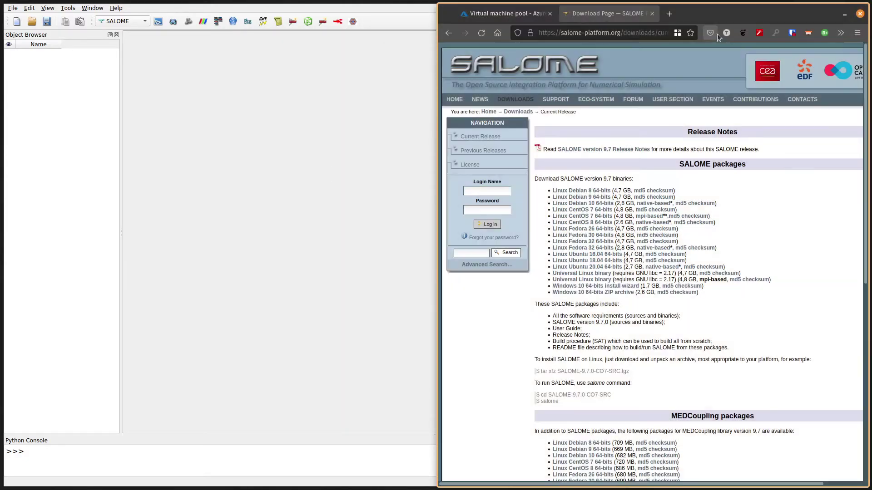
{"action": "left_click", "coordinate": [844, 15]}
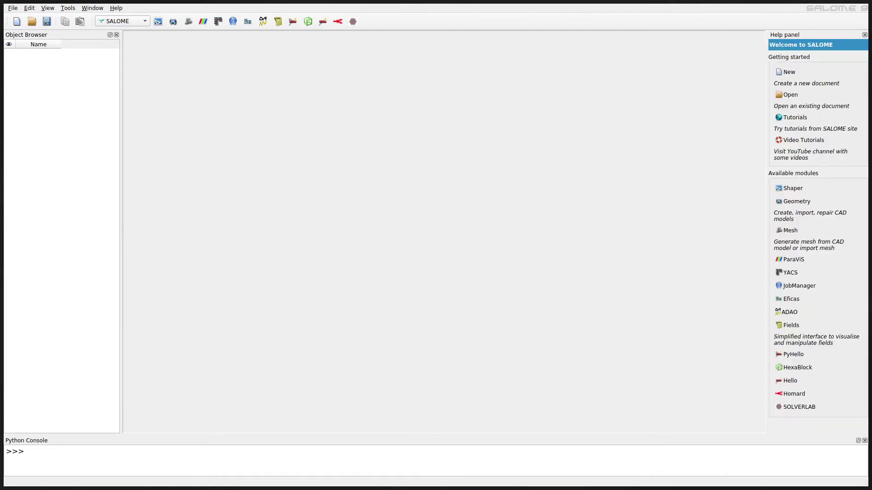
Switch SALOME to the Geometry module from the module list.
{"action": "left_click", "coordinate": [129, 23]}
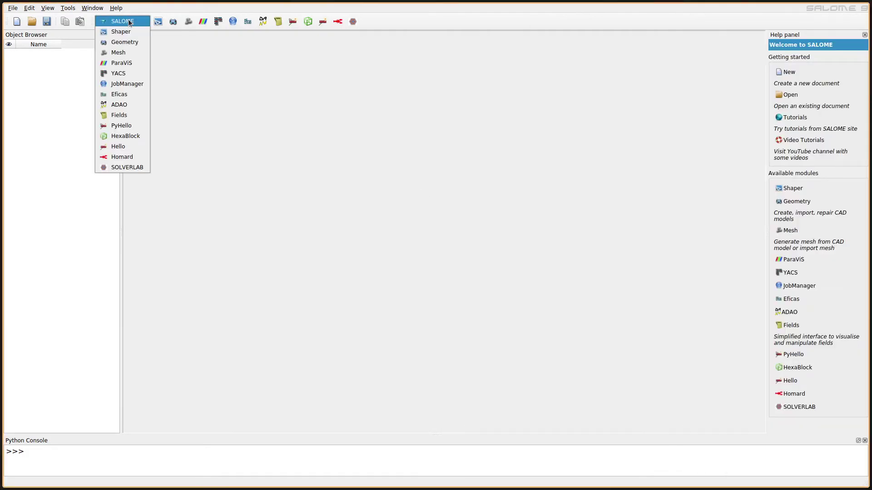
{"action": "left_click", "coordinate": [113, 43]}
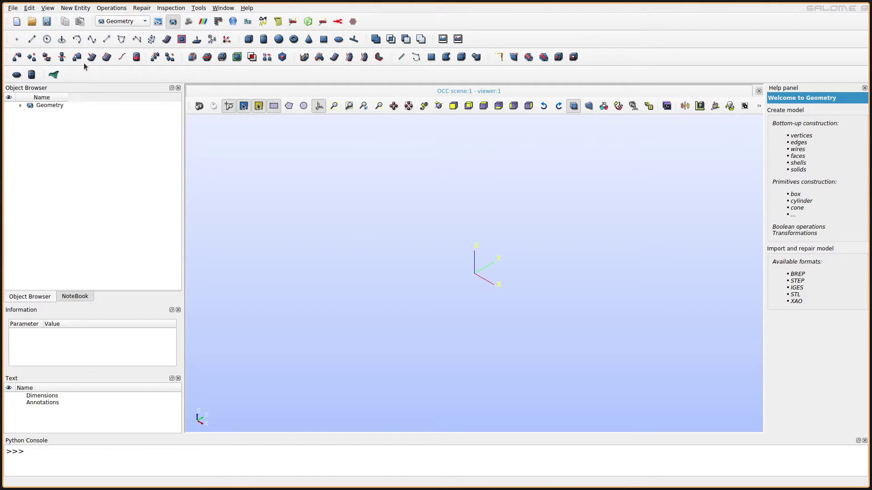
Start a new cylinder primitive and name it pipe.
{"action": "left_click", "coordinate": [69, 9]}
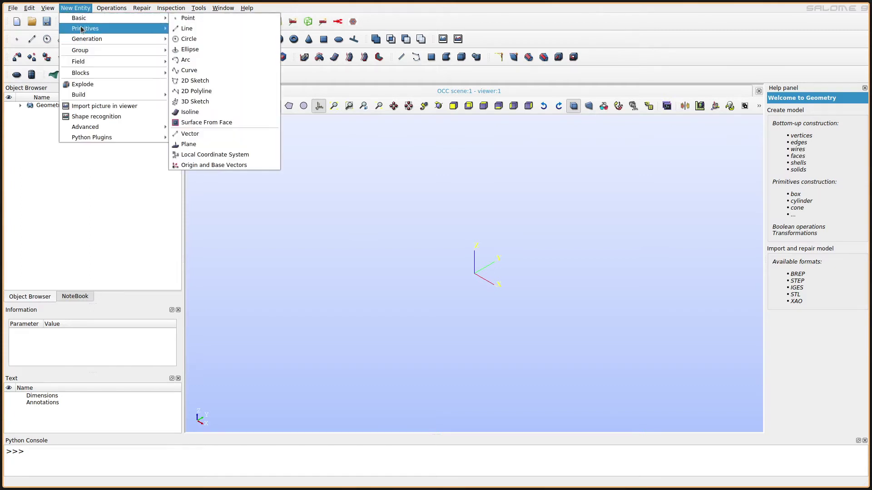
{"action": "mouse_move", "coordinate": [76, 7]}
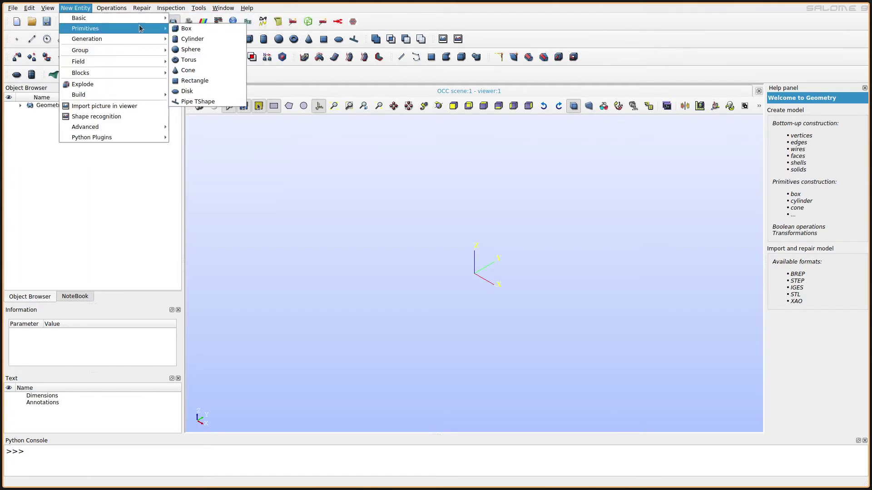
{"action": "mouse_move", "coordinate": [147, 32]}
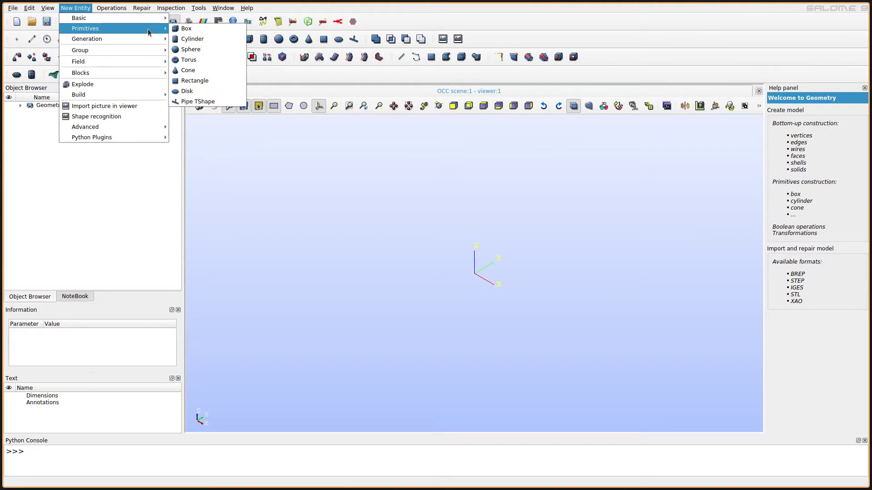
{"action": "left_click", "coordinate": [190, 40]}
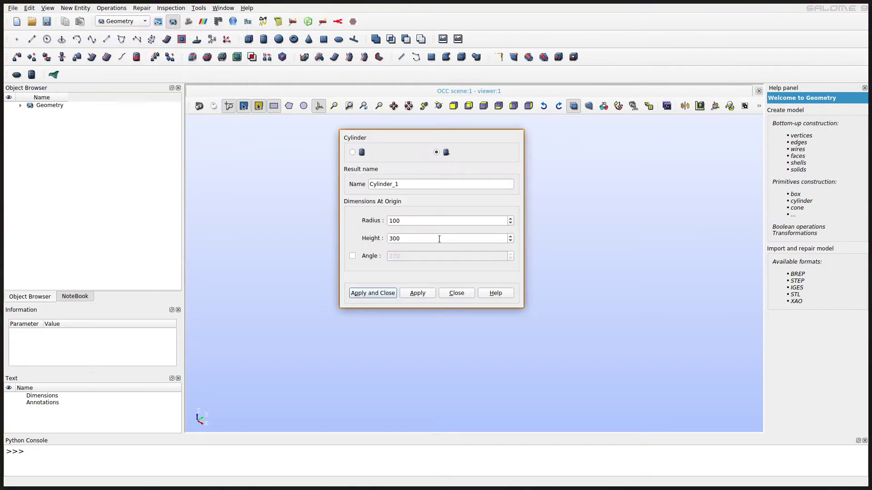
{"action": "double_click", "coordinate": [431, 184]}
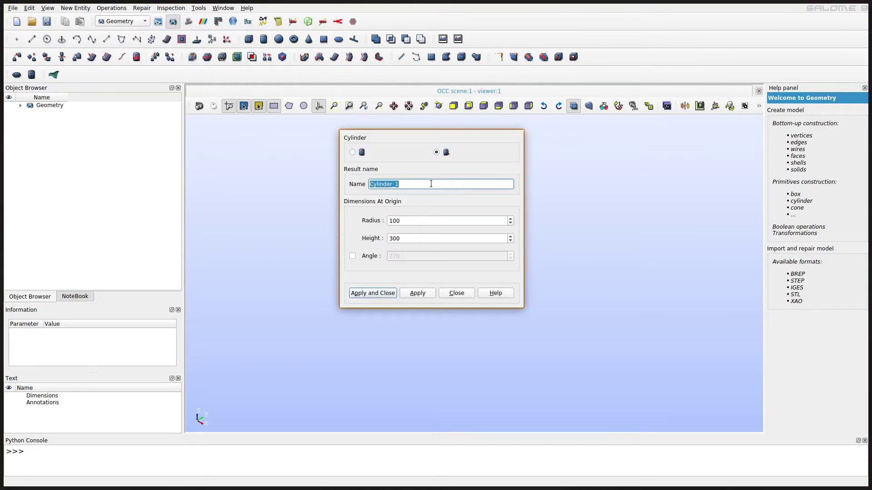
{"action": "type", "text": "pipe"}
Give the pipe cylinder radius 0.01 and height 0.1, then create it.
{"action": "double_click", "coordinate": [479, 221]}
{"action": "type", "text": "0.02"}
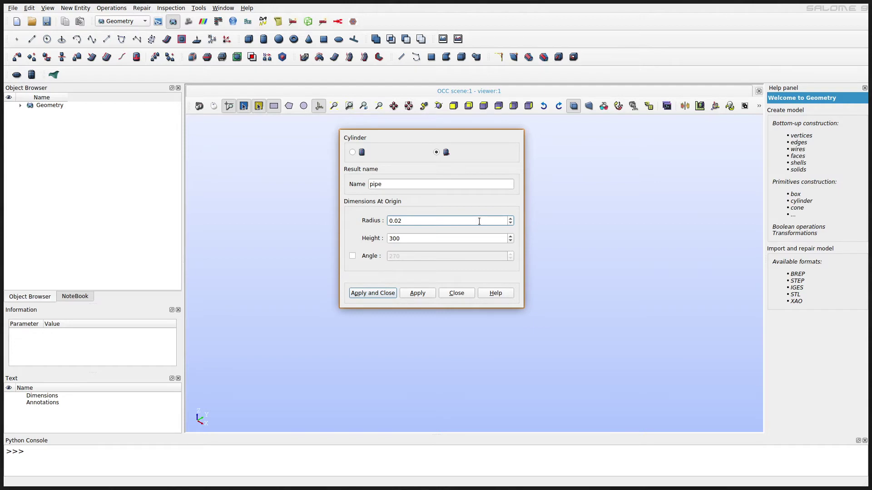
{"action": "key", "text": "BackSpace"}
{"action": "type", "text": "1"}
{"action": "key", "text": "Tab"}
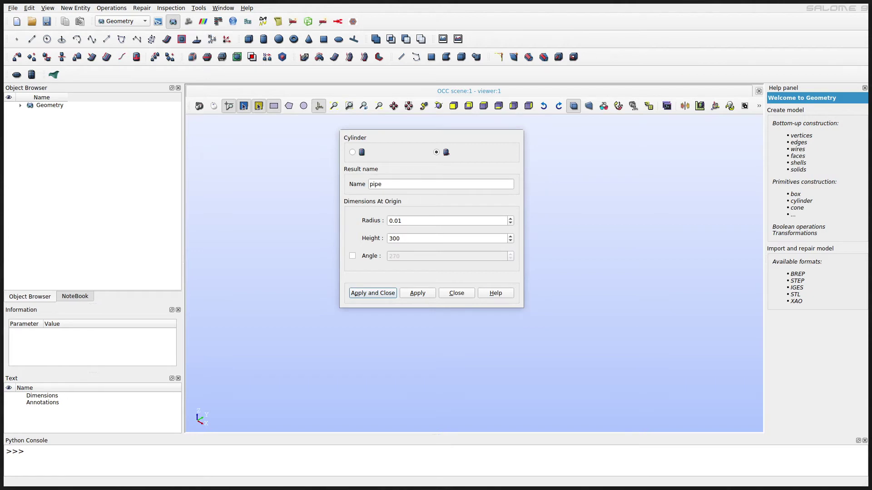
{"action": "left_click", "coordinate": [429, 220]}
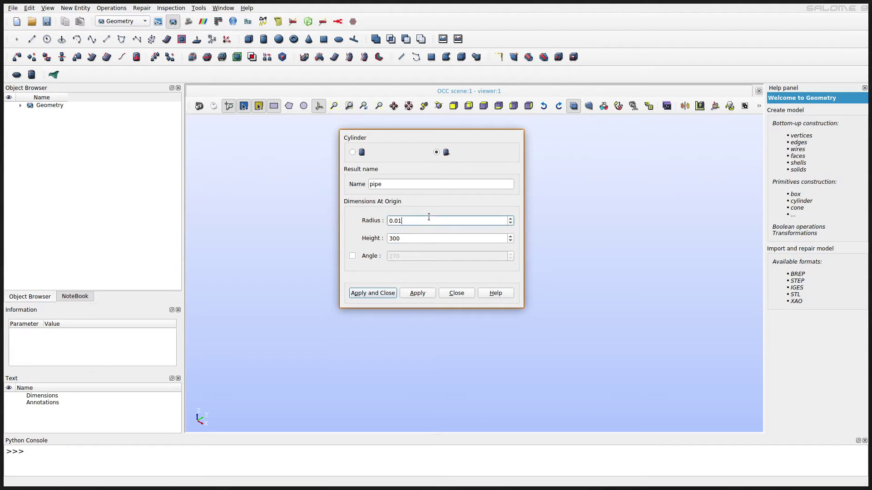
{"action": "double_click", "coordinate": [423, 240]}
{"action": "type", "text": "0.1"}
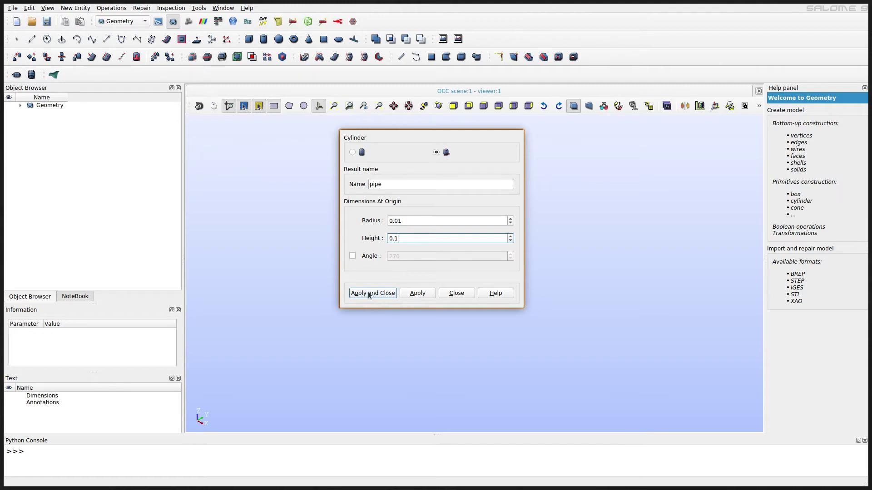
{"action": "left_click", "coordinate": [413, 293]}
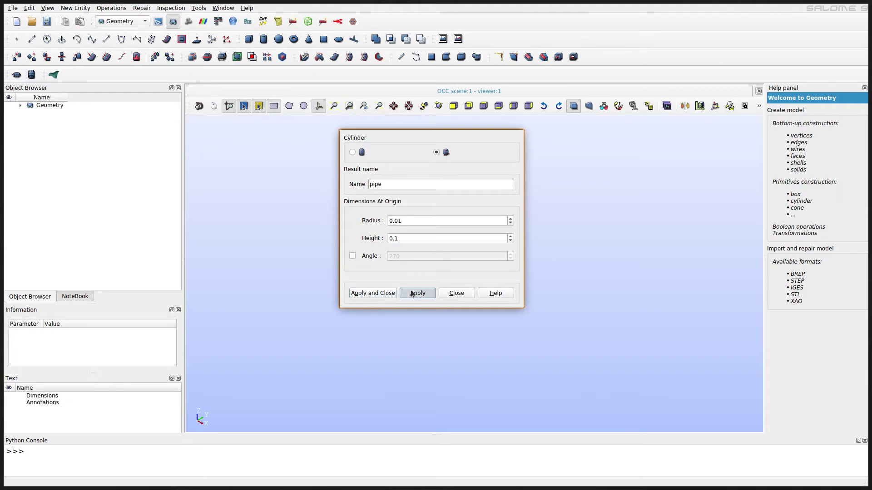
{"action": "left_click", "coordinate": [465, 276]}
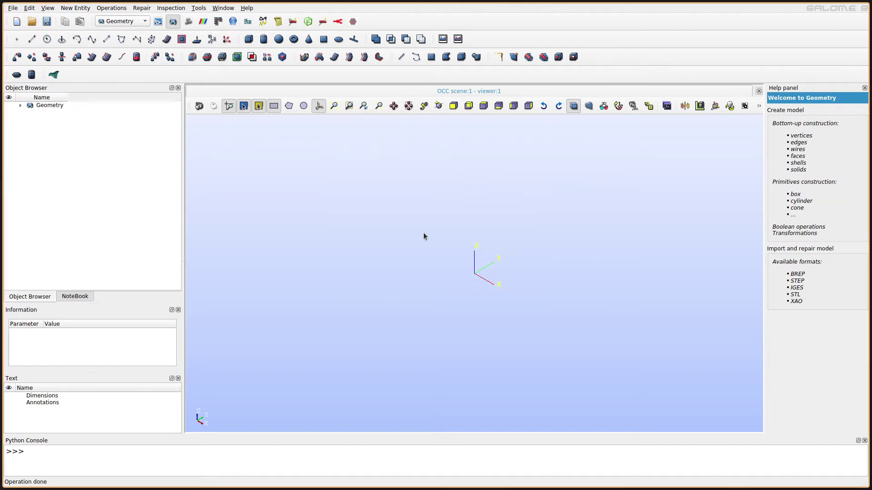
Expand the Geometry tree, select pipe and fit the view around the small cylinder.
{"action": "double_click", "coordinate": [23, 105]}
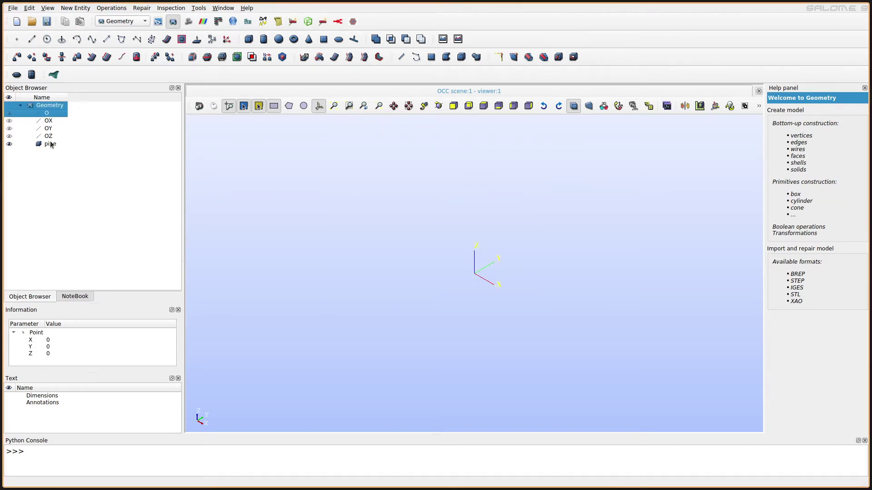
{"action": "left_click", "coordinate": [50, 146]}
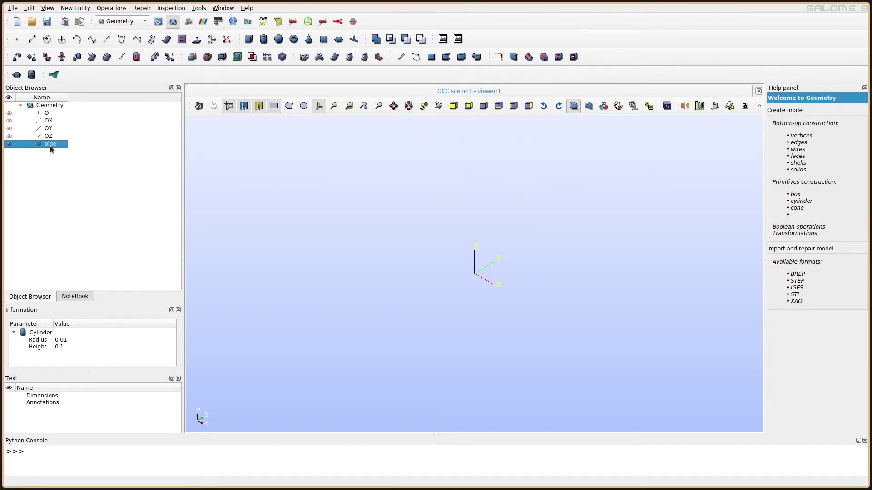
{"action": "left_click", "coordinate": [363, 106]}
{"action": "left_click_drag", "start_coordinate": [603, 220], "coordinate": [542, 266]}
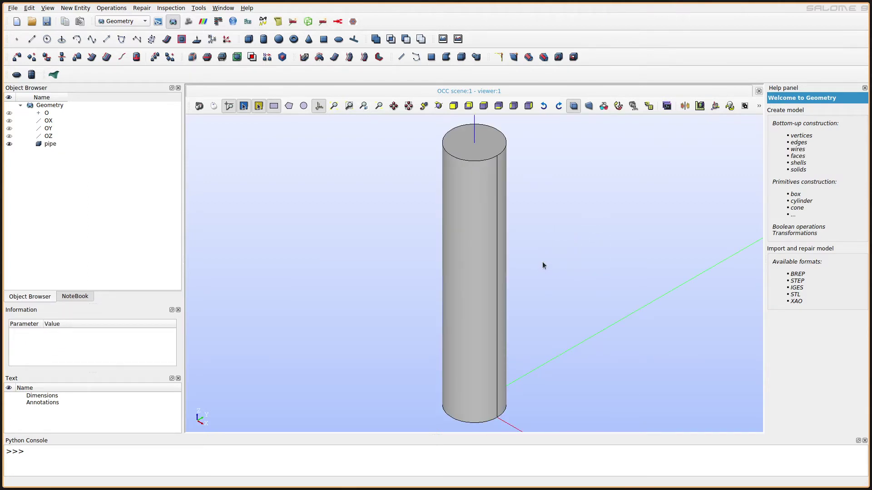
{"action": "left_click", "coordinate": [48, 145]}
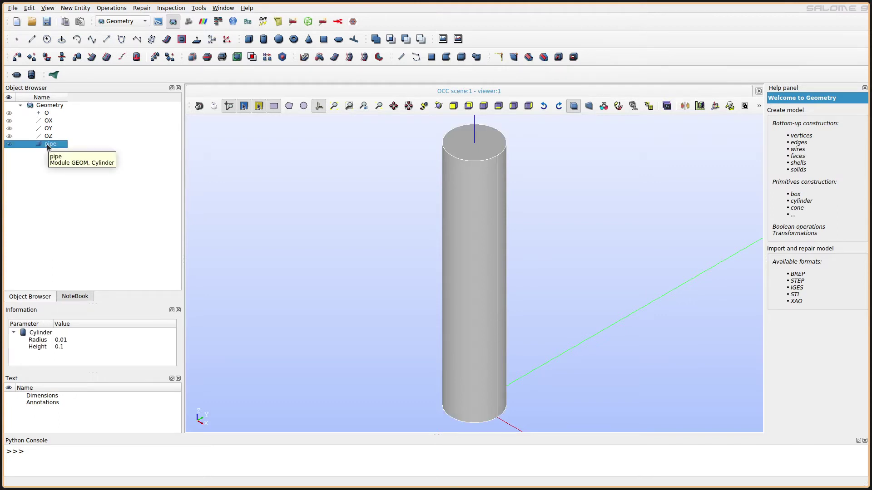
{"action": "right_click", "coordinate": [56, 145]}
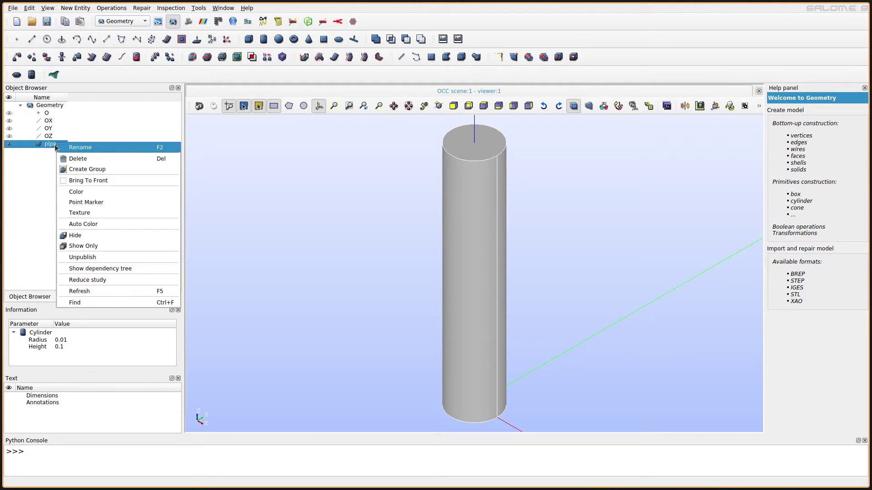
{"action": "left_click", "coordinate": [35, 186]}
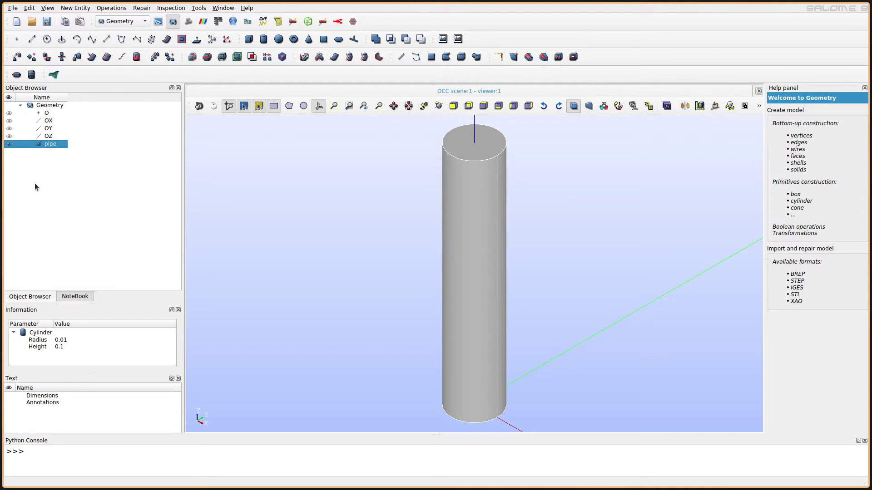
Open the Surface From Face dialog and move it away from the cylinder.
{"action": "left_click", "coordinate": [76, 9]}
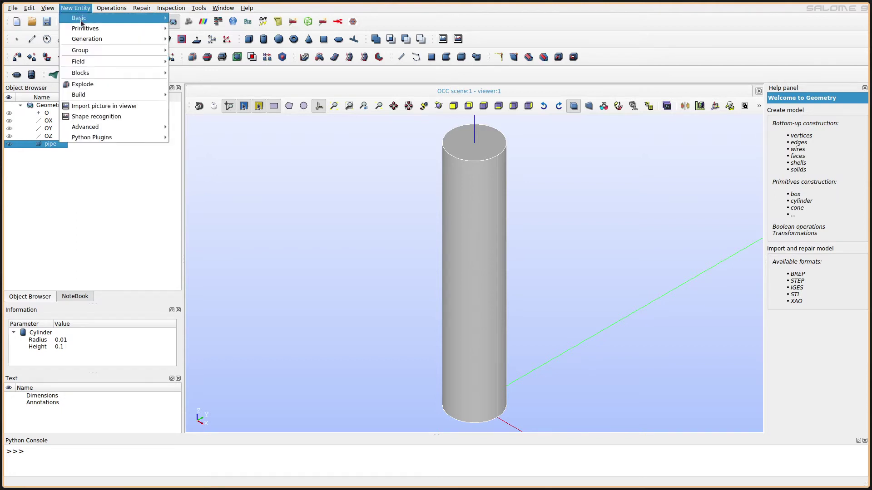
{"action": "mouse_move", "coordinate": [87, 32]}
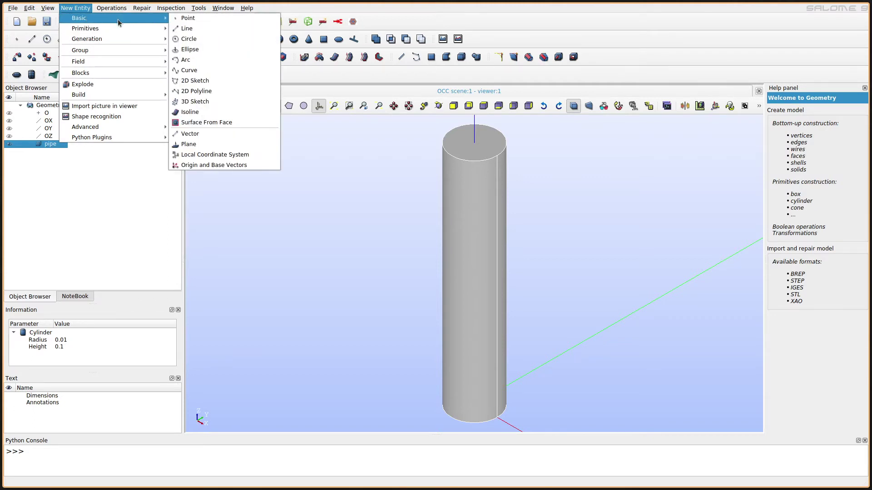
{"action": "left_click", "coordinate": [211, 123]}
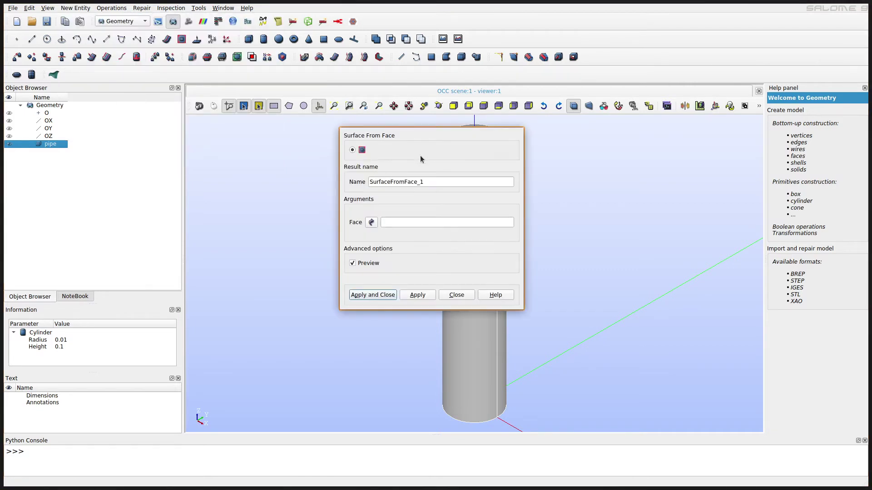
{"action": "key", "text": "ctrl+space"}
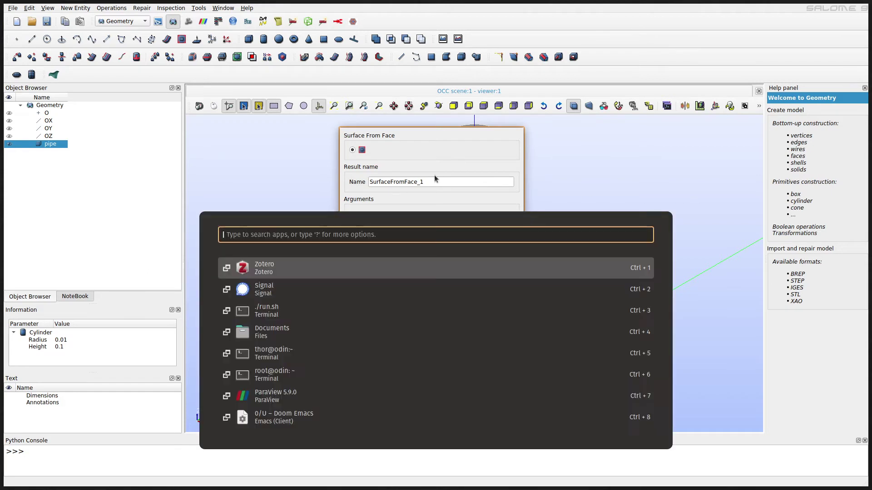
{"action": "key", "text": "Escape"}
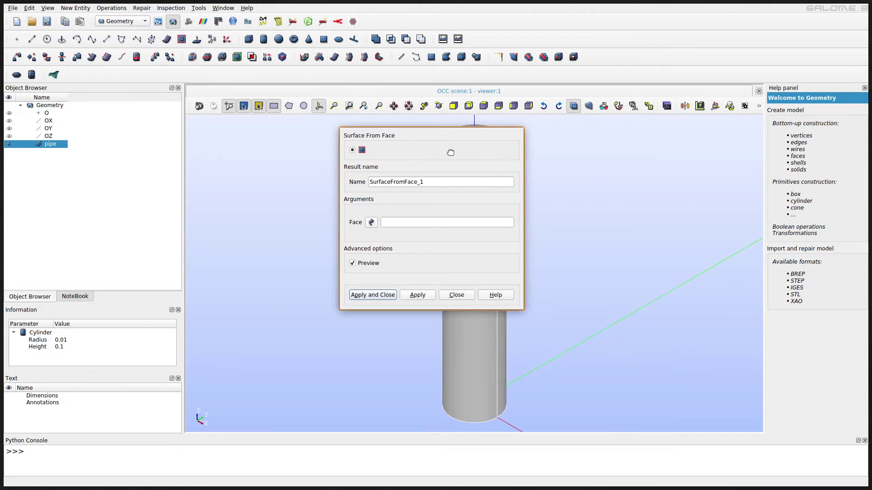
{"action": "left_click_drag", "start_coordinate": [450, 152], "coordinate": [689, 200]}
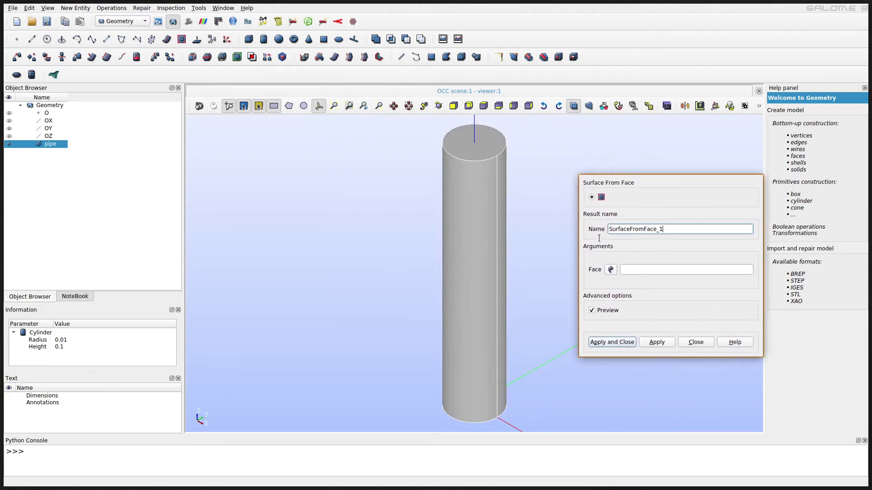
Name the surface result SolidShell and try picking a face on the cylinder.
{"action": "key", "text": "ctrl+a"}
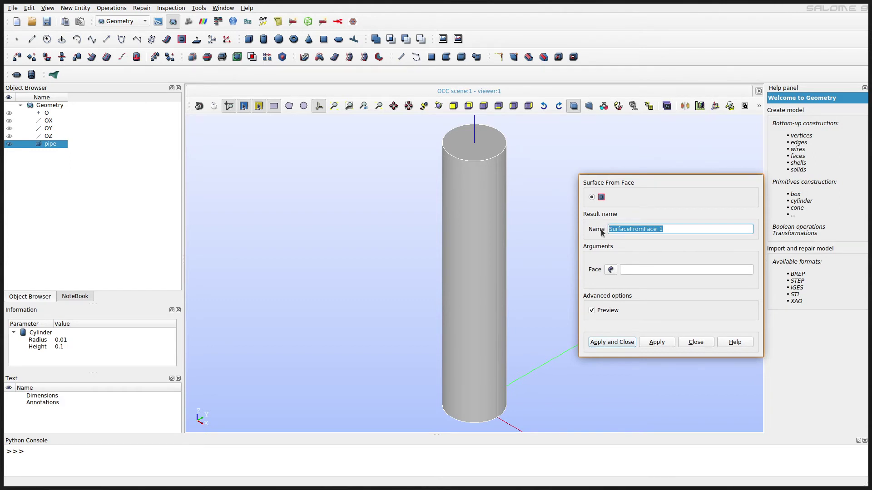
{"action": "type", "text": "S"}
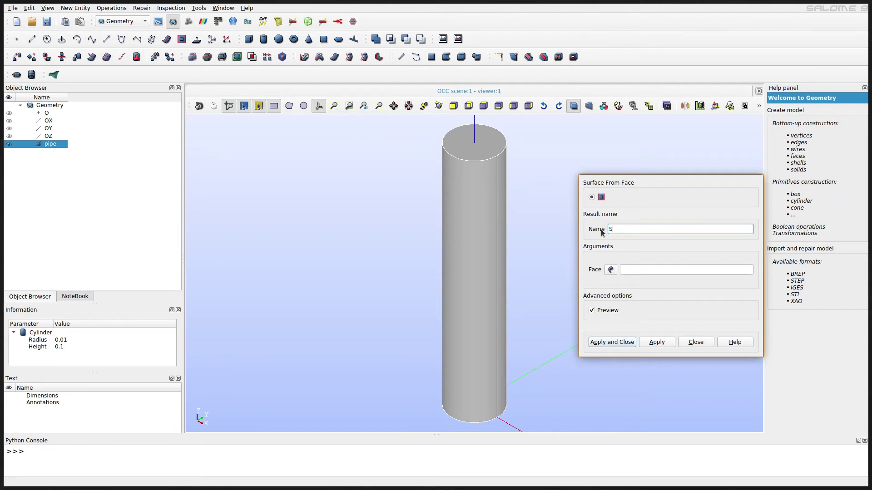
{"action": "type", "text": "olidShell"}
{"action": "left_click", "coordinate": [654, 272]}
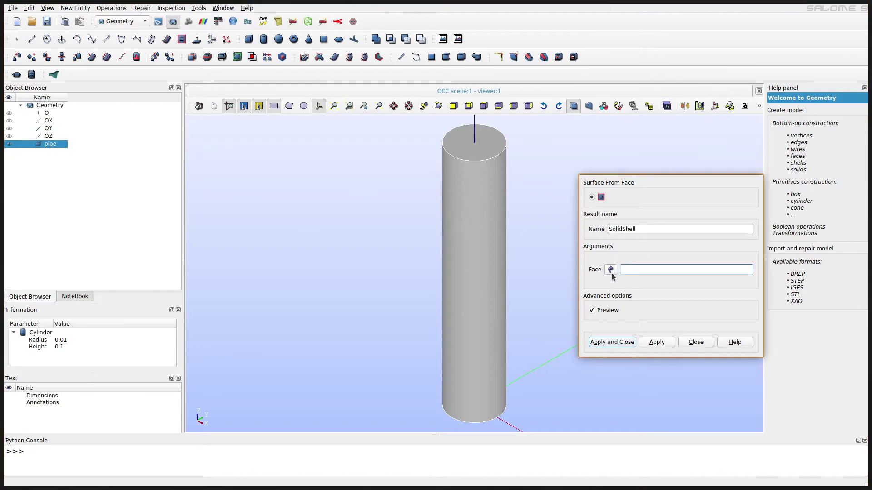
{"action": "left_click", "coordinate": [495, 280]}
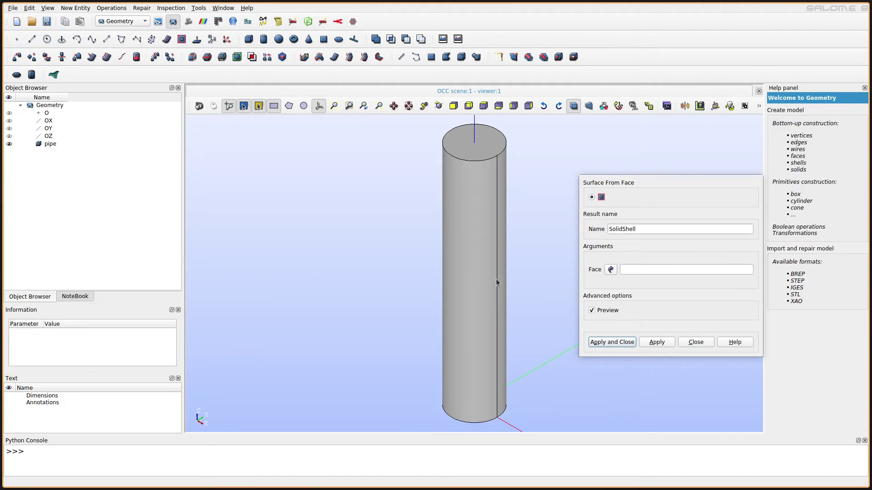
{"action": "left_click", "coordinate": [677, 331]}
Cancel the surface extraction and abandon a first face-group attempt on pipe.
{"action": "left_click", "coordinate": [696, 342]}
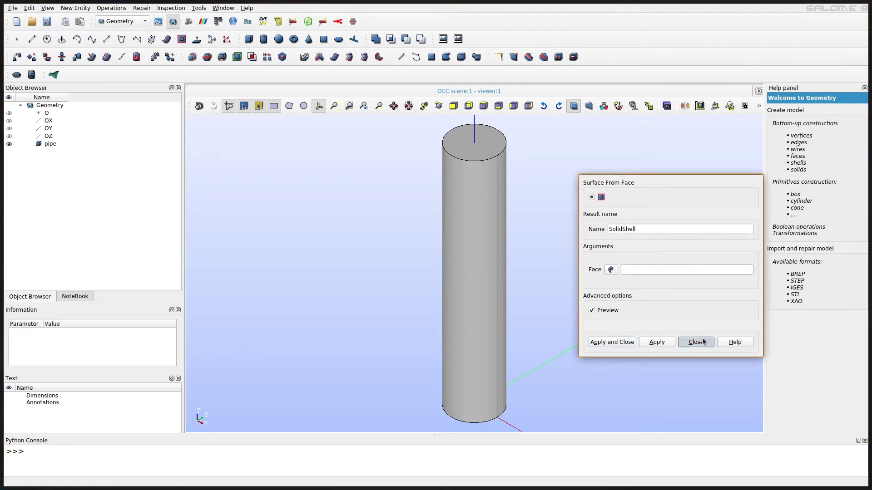
{"action": "left_click", "coordinate": [54, 145]}
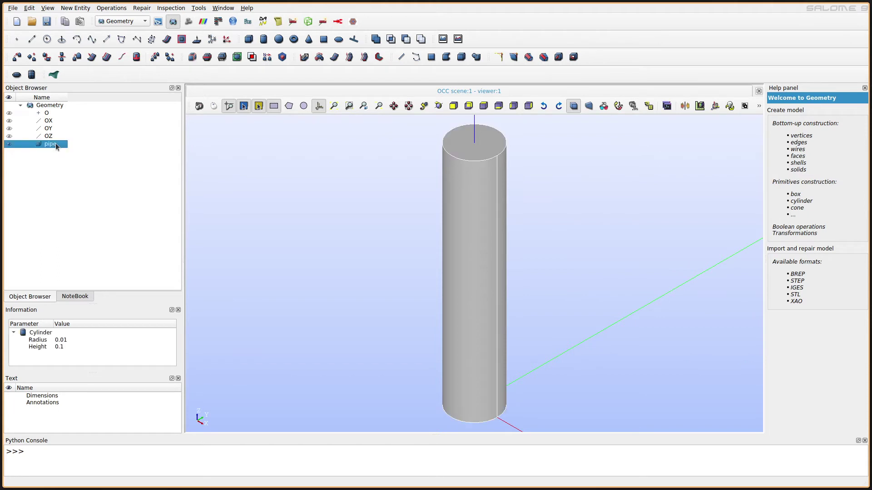
{"action": "right_click", "coordinate": [56, 144]}
{"action": "left_click", "coordinate": [83, 170]}
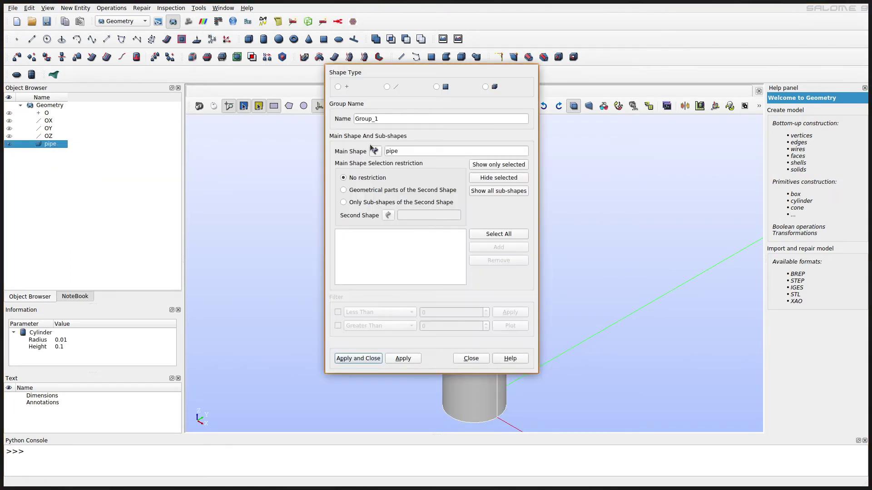
{"action": "left_click", "coordinate": [436, 87]}
{"action": "double_click", "coordinate": [416, 118]}
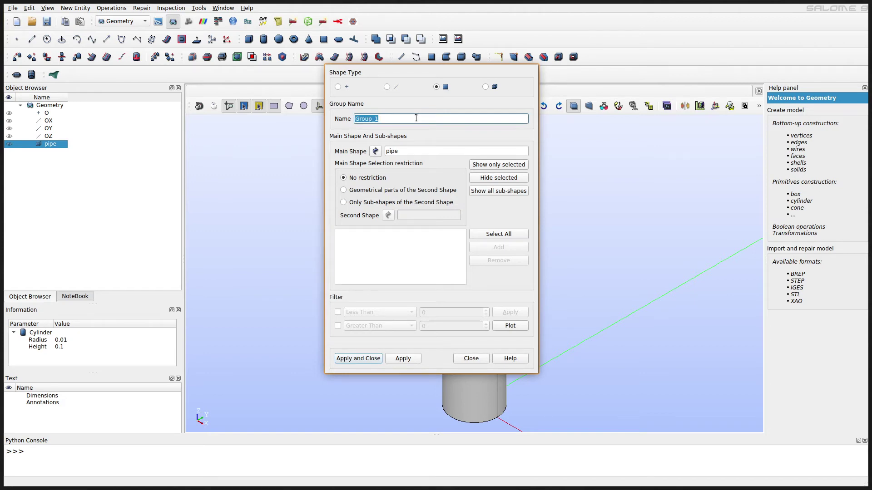
{"action": "key", "text": "Escape"}
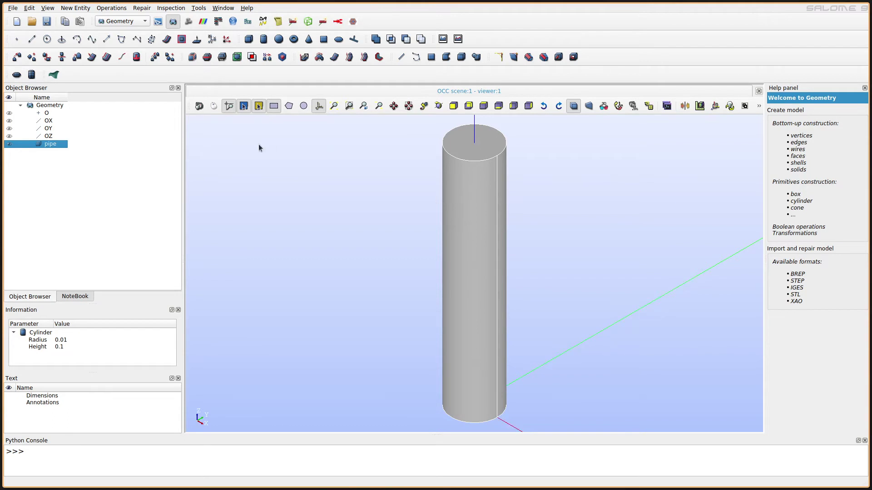
Create a face group named interface on pipe containing the side face (face 3).
{"action": "right_click", "coordinate": [47, 143]}
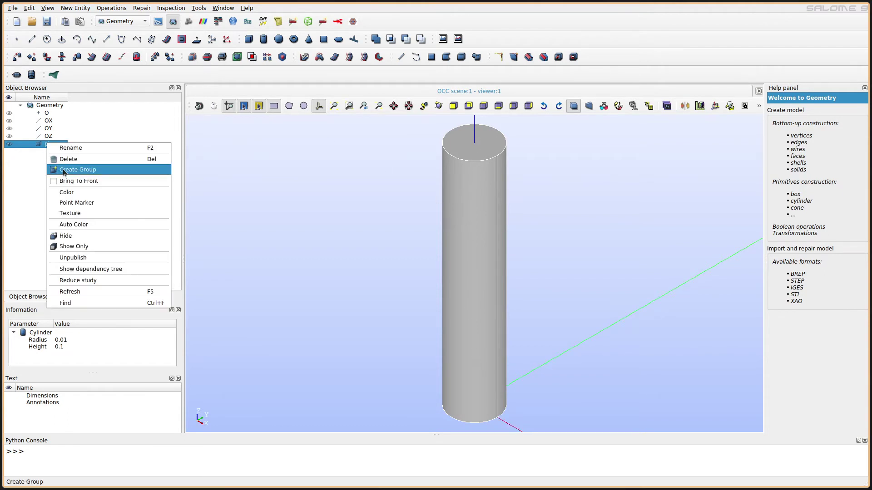
{"action": "left_click", "coordinate": [63, 170]}
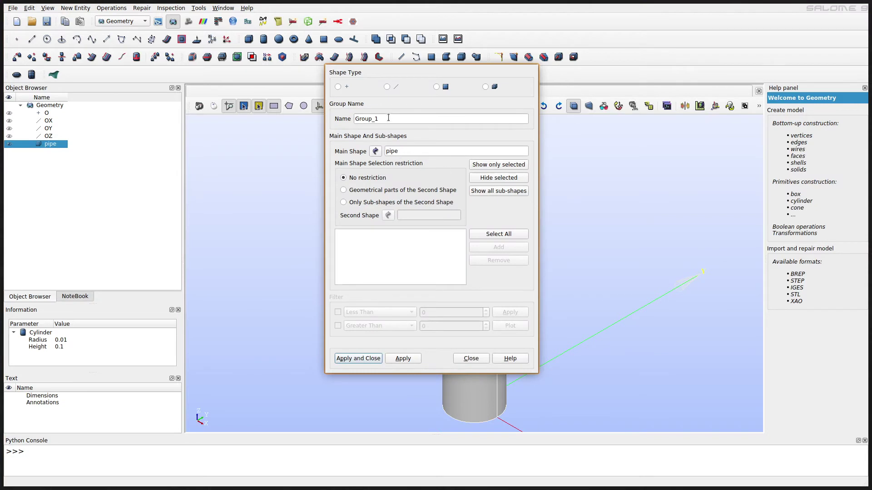
{"action": "double_click", "coordinate": [388, 117]}
{"action": "type", "text": "interface"}
{"action": "left_click_drag", "start_coordinate": [452, 131], "coordinate": [699, 155]}
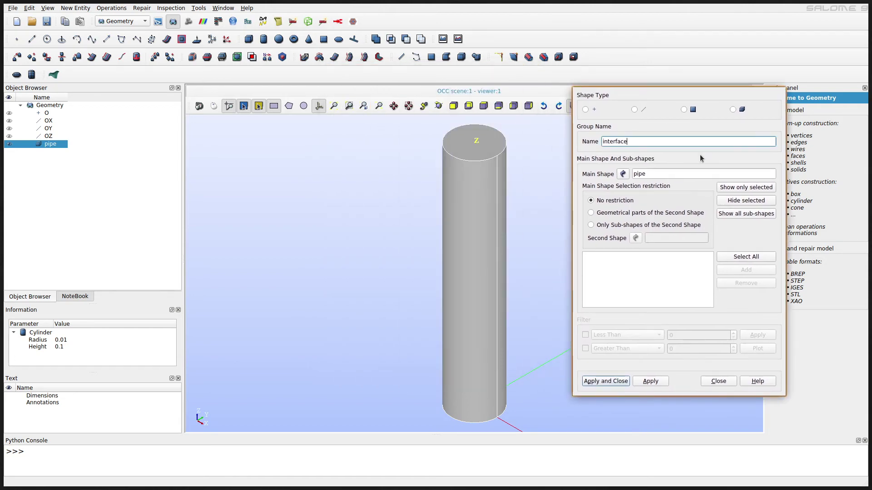
{"action": "left_click", "coordinate": [684, 109]}
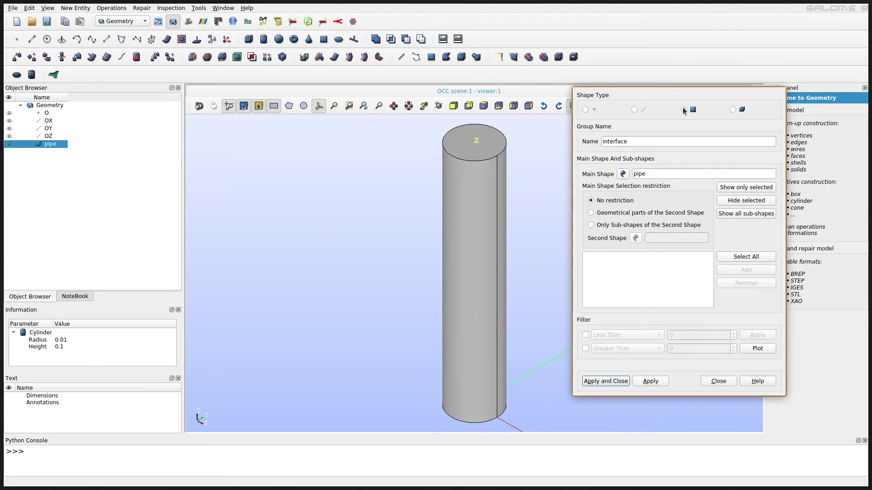
{"action": "left_click", "coordinate": [465, 225]}
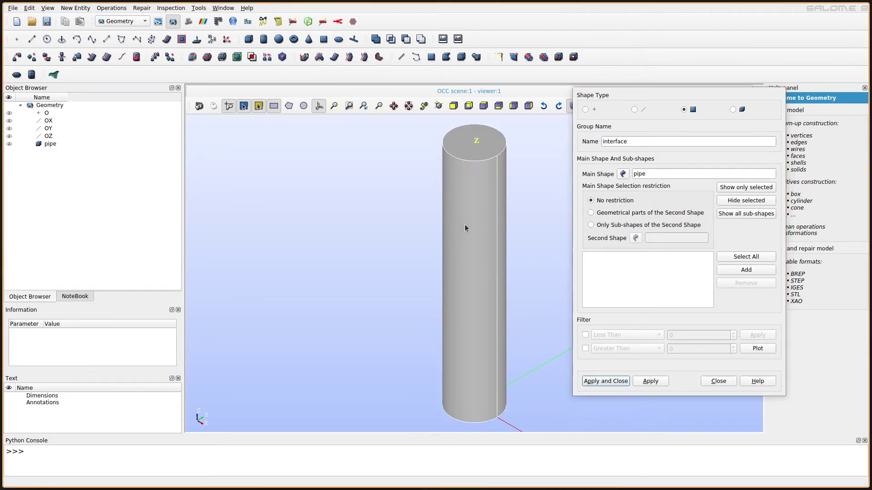
{"action": "left_click", "coordinate": [746, 270]}
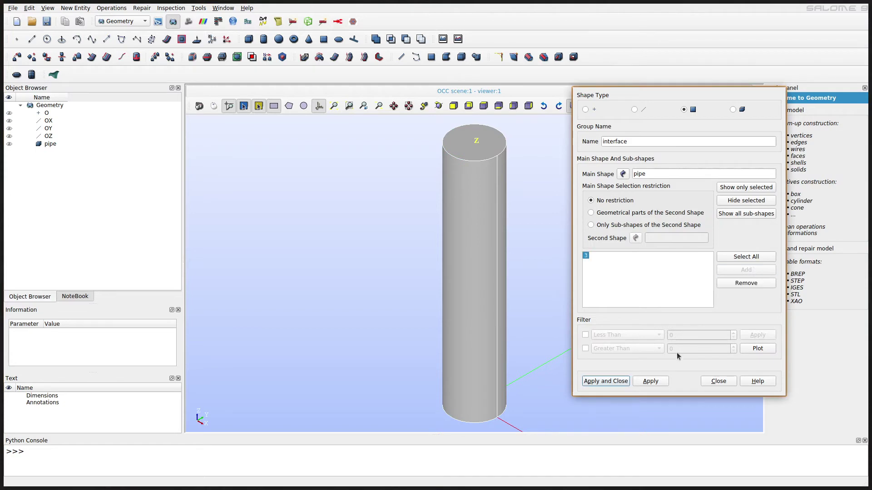
{"action": "left_click", "coordinate": [650, 381]}
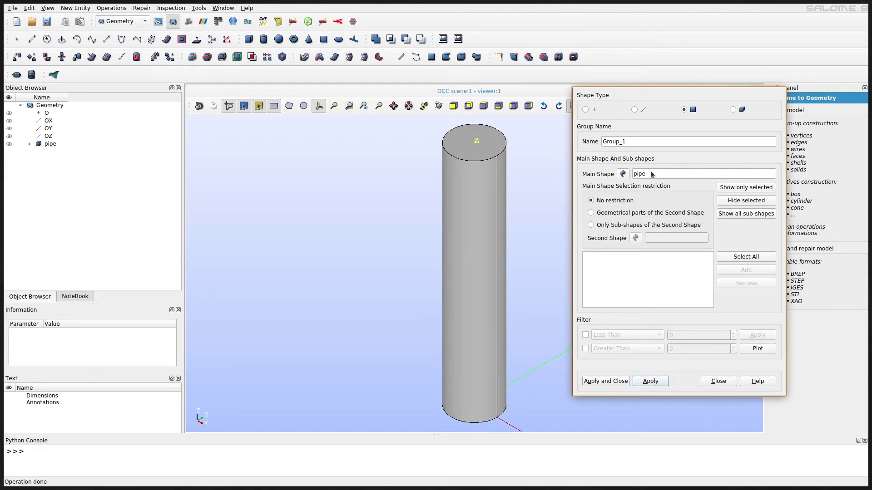
Create a second face group named outlet holding the cylinder's top face (face 10).
{"action": "double_click", "coordinate": [630, 142]}
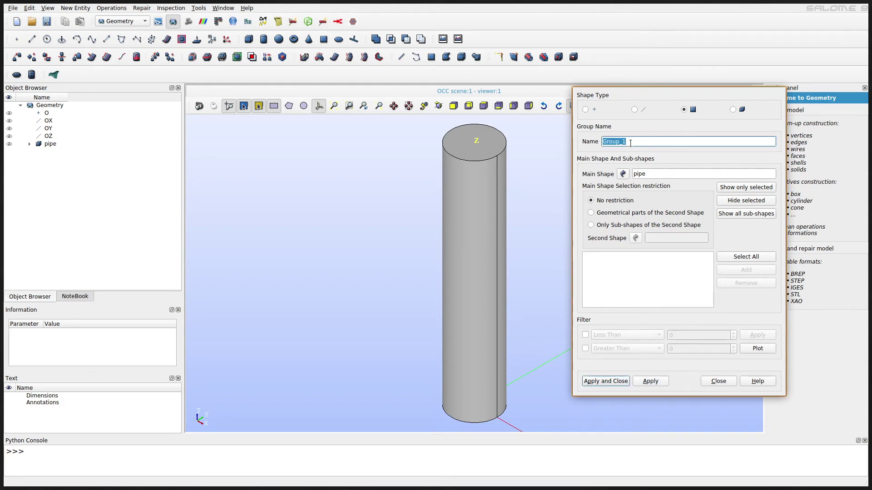
{"action": "type", "text": "outlet"}
{"action": "left_click", "coordinate": [477, 154]}
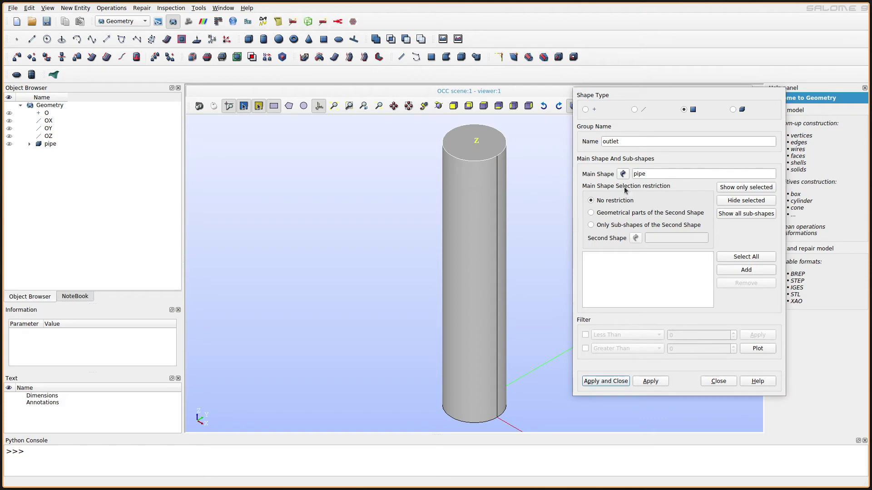
{"action": "left_click", "coordinate": [747, 273]}
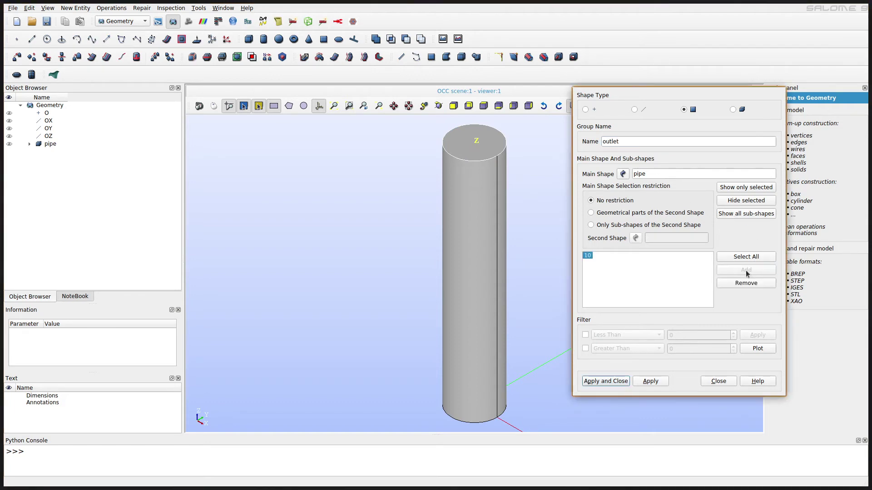
{"action": "left_click", "coordinate": [613, 385]}
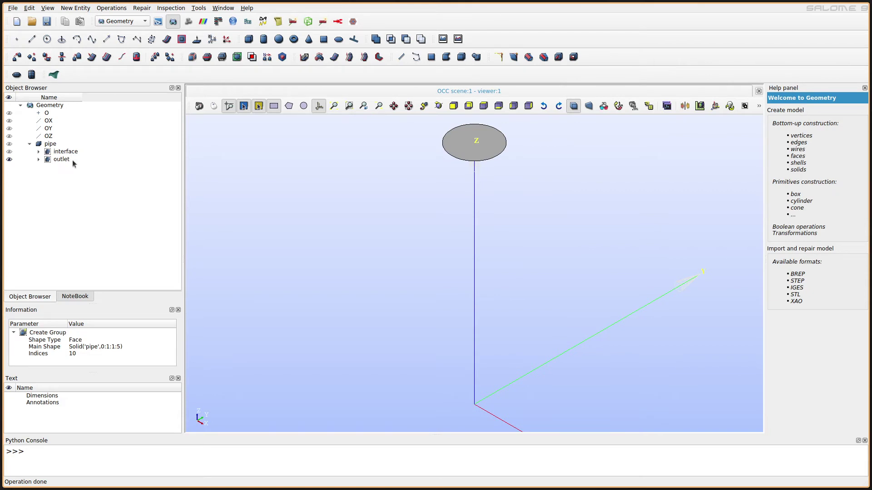
Toggle the group visibilities to redisplay pipe and tilt the view to expose its end face.
{"action": "left_click", "coordinate": [8, 152]}
{"action": "left_click", "coordinate": [8, 153]}
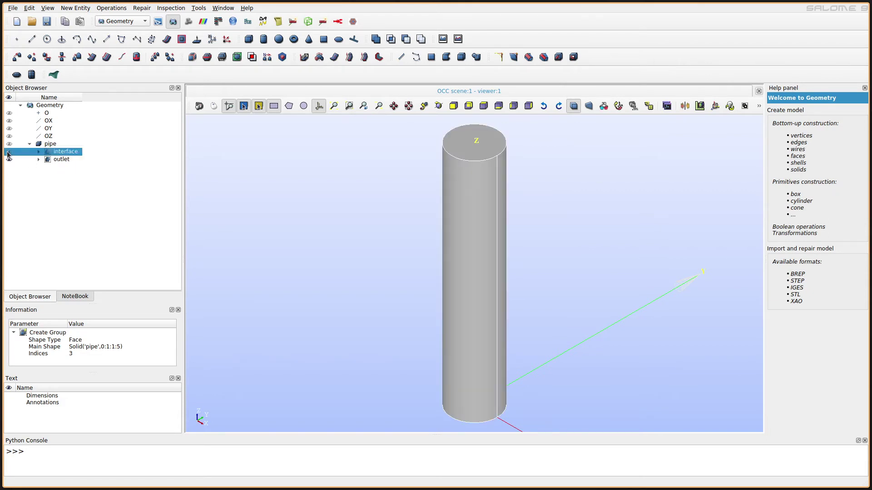
{"action": "left_click", "coordinate": [7, 153]}
{"action": "left_click", "coordinate": [9, 160]}
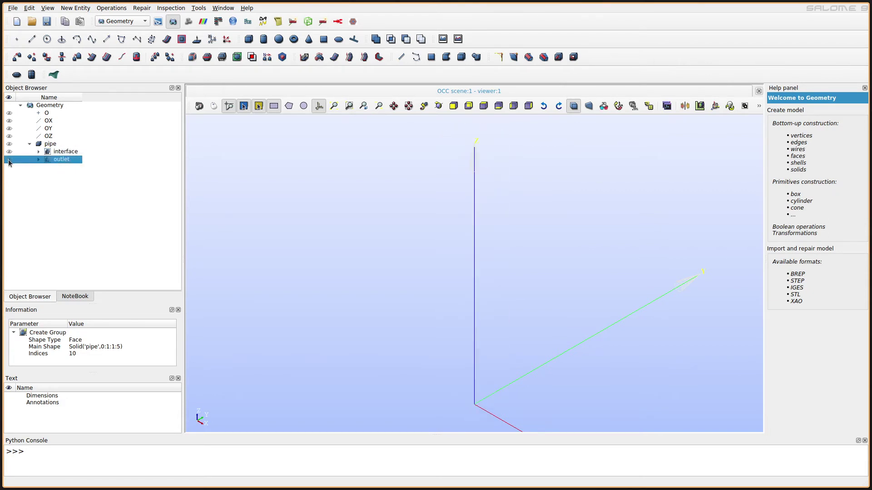
{"action": "left_click", "coordinate": [8, 159]}
{"action": "left_click", "coordinate": [9, 143]}
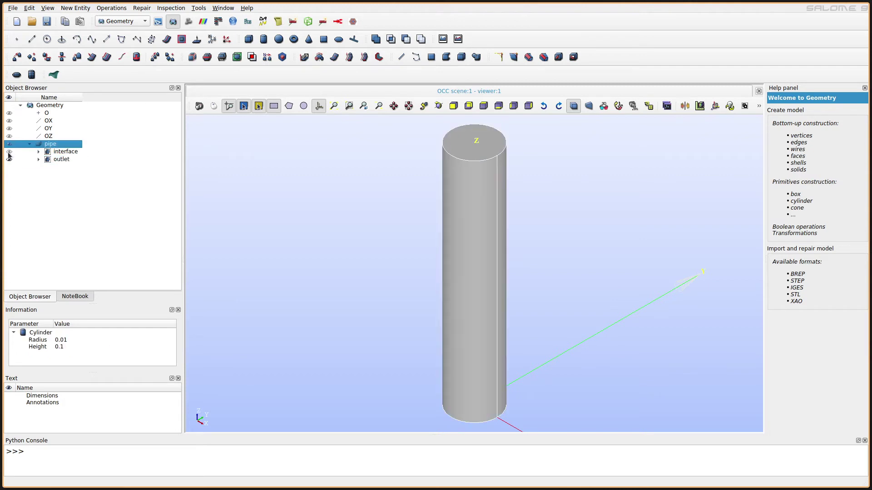
{"action": "left_click", "coordinate": [9, 153]}
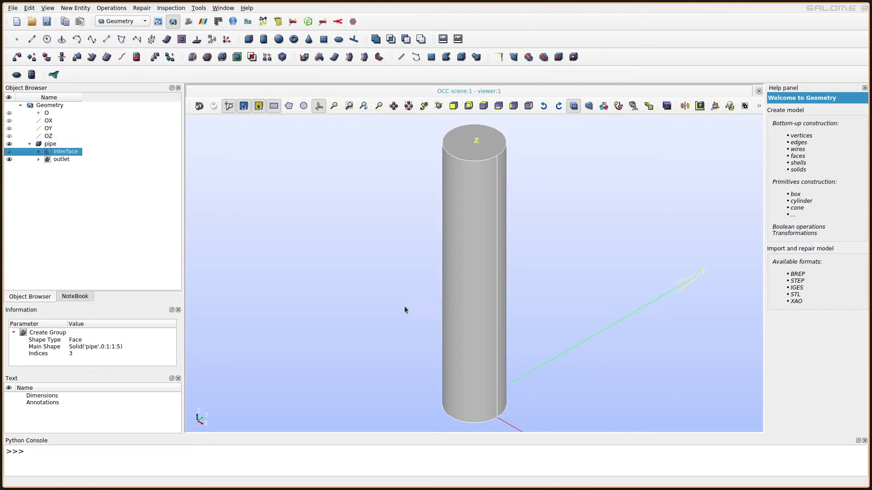
{"action": "right_click_drag", "start_coordinate": [399, 306], "coordinate": [412, 127], "text": "ctrl"}
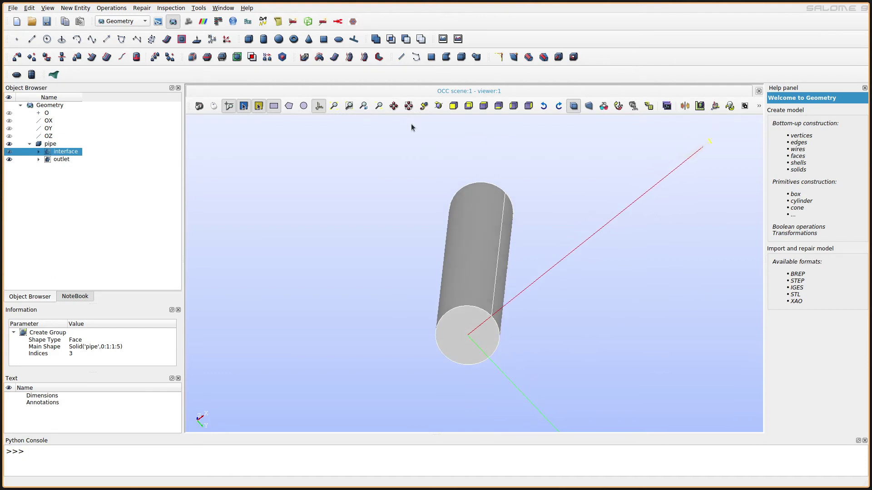
{"action": "left_click", "coordinate": [50, 144]}
Create a face group named inlet on pipe containing the cylinder's end face (face 12).
{"action": "right_click", "coordinate": [50, 144]}
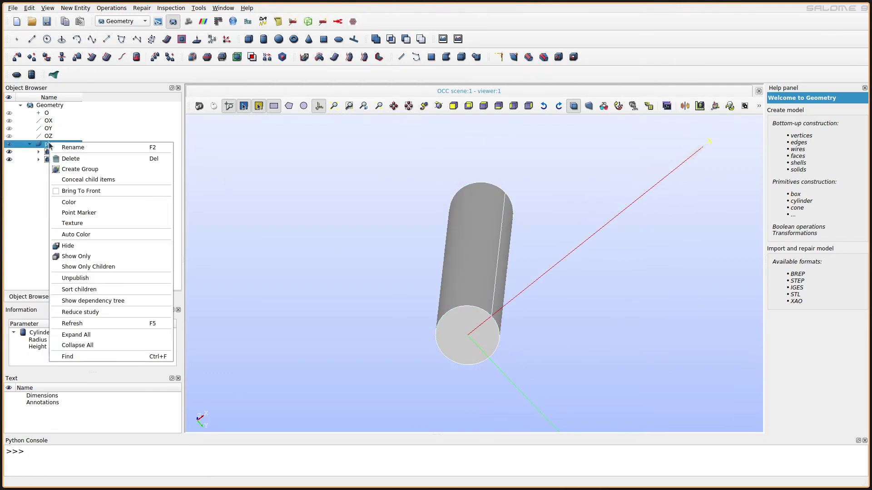
{"action": "left_click", "coordinate": [86, 169]}
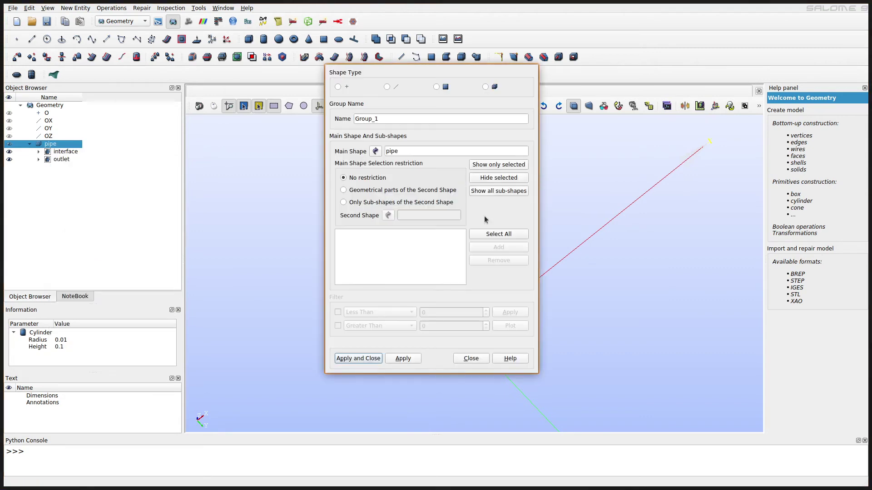
{"action": "left_click_drag", "start_coordinate": [488, 224], "coordinate": [771, 234]}
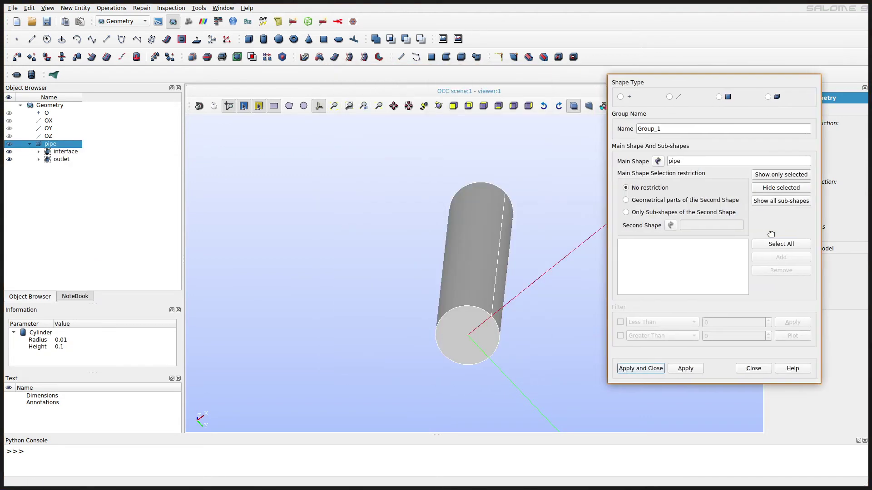
{"action": "double_click", "coordinate": [673, 129]}
{"action": "type", "text": "in"}
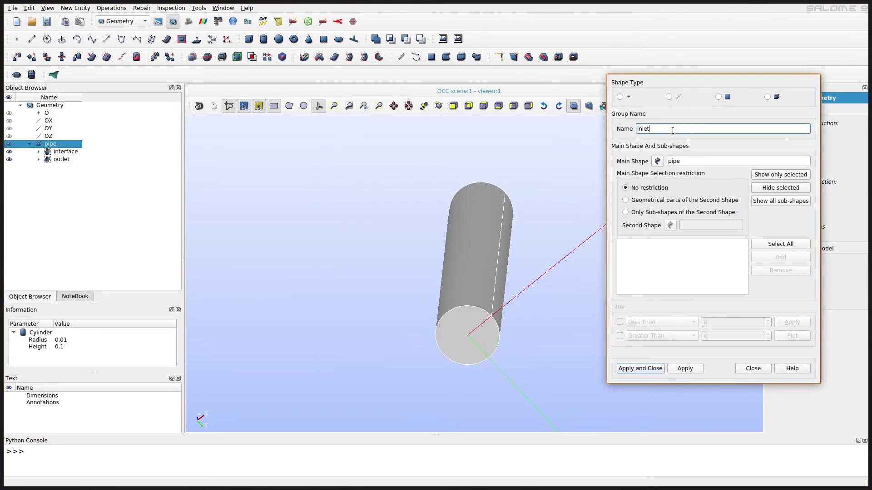
{"action": "type", "text": "let"}
{"action": "left_click", "coordinate": [718, 96]}
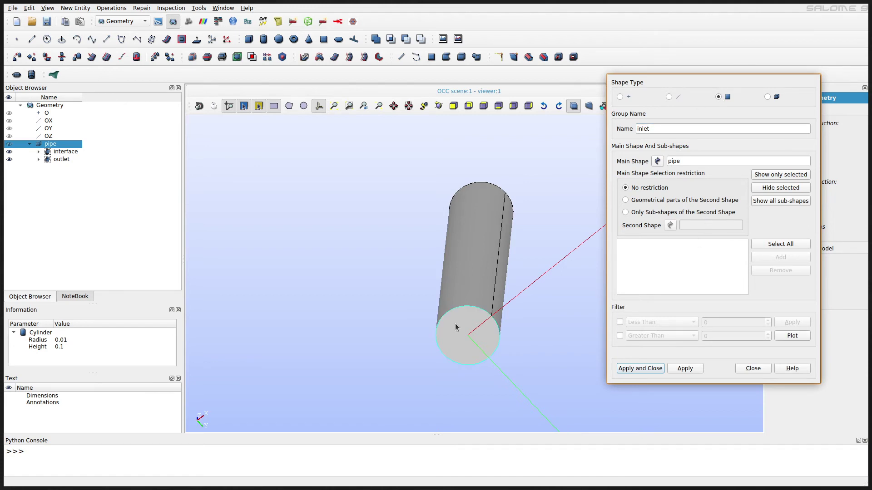
{"action": "left_click", "coordinate": [469, 335]}
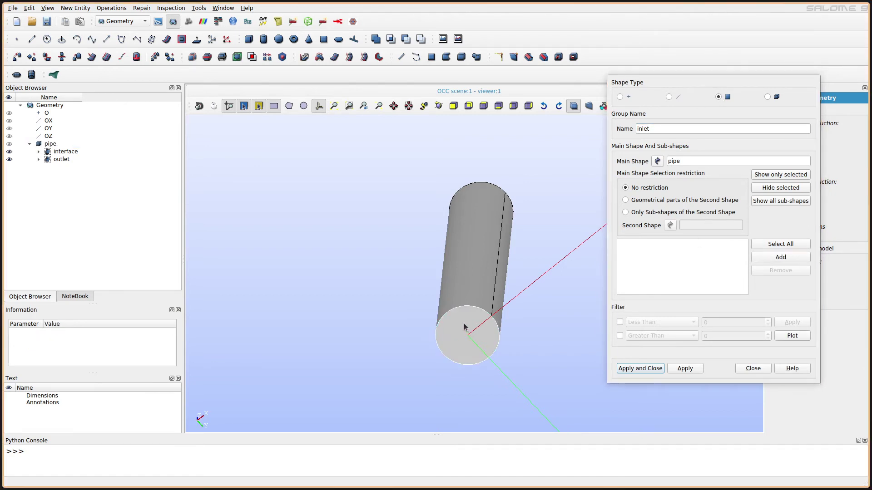
{"action": "left_click", "coordinate": [760, 257]}
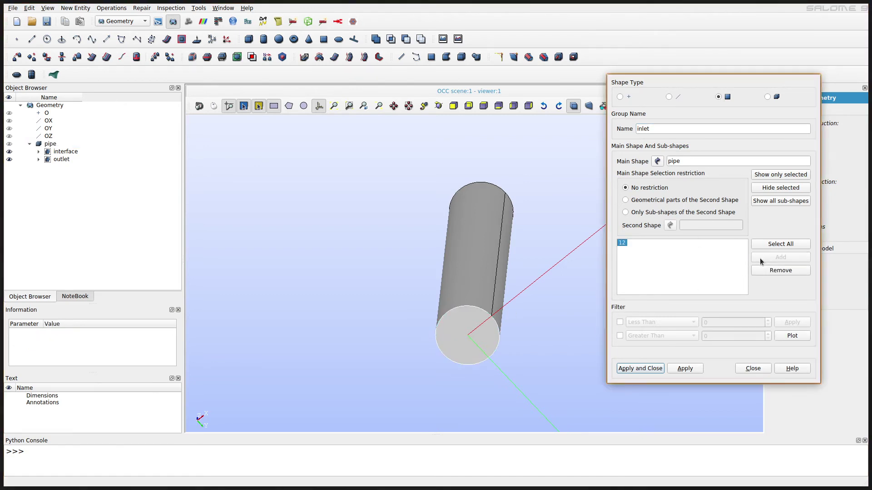
{"action": "left_click", "coordinate": [633, 368]}
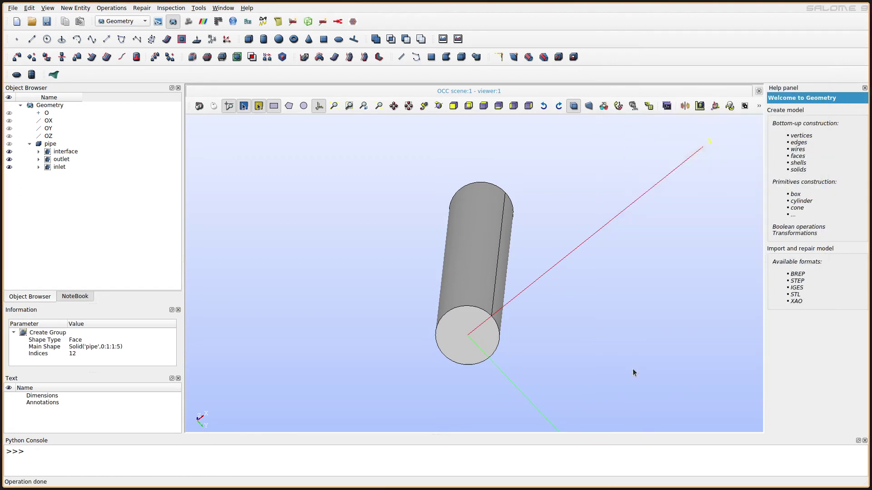
Hide and re-show the interface, outlet and inlet groups to check each face.
{"action": "left_click", "coordinate": [9, 151]}
{"action": "left_click", "coordinate": [9, 160]}
{"action": "left_click", "coordinate": [9, 167]}
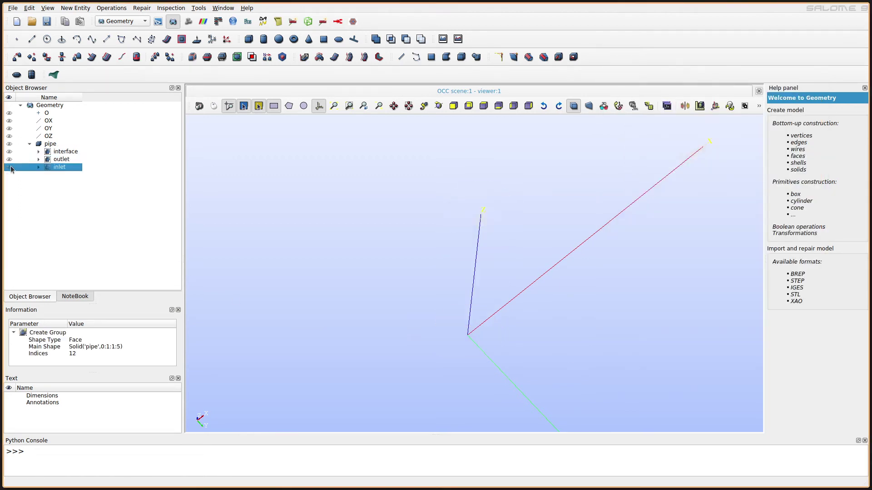
{"action": "left_click", "coordinate": [9, 167]}
{"action": "left_click", "coordinate": [9, 160]}
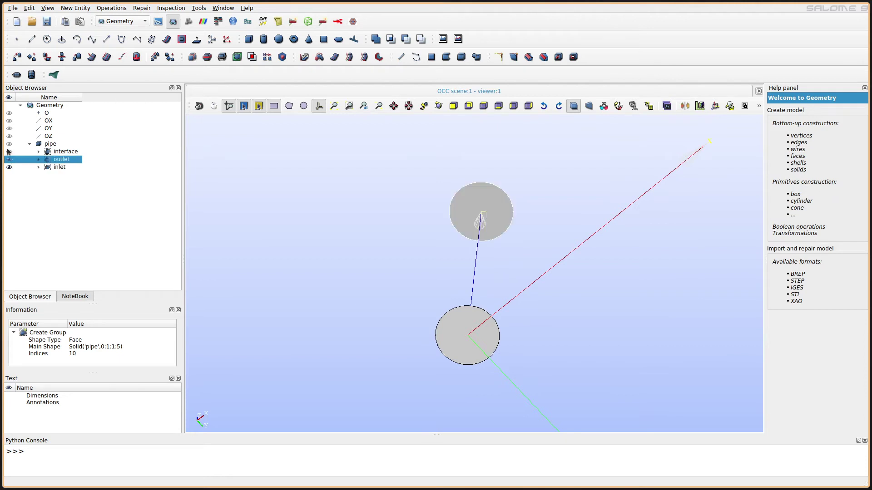
{"action": "left_click", "coordinate": [9, 152]}
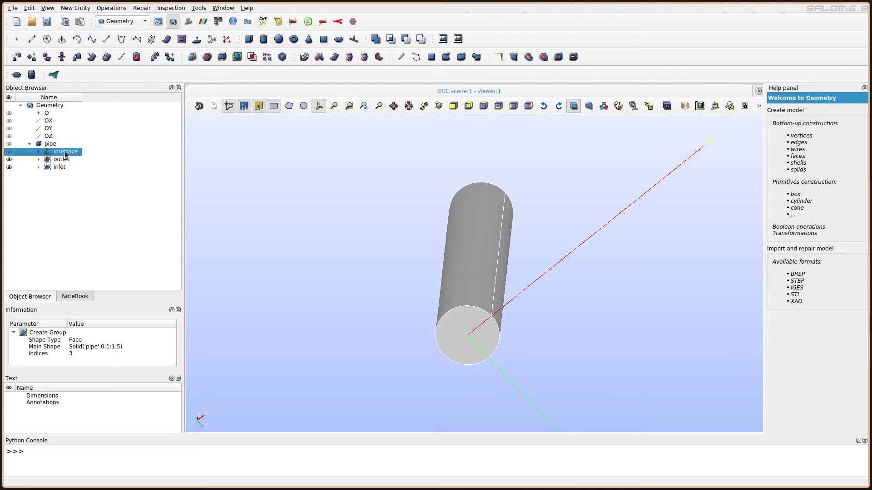
{"action": "left_click", "coordinate": [75, 8]}
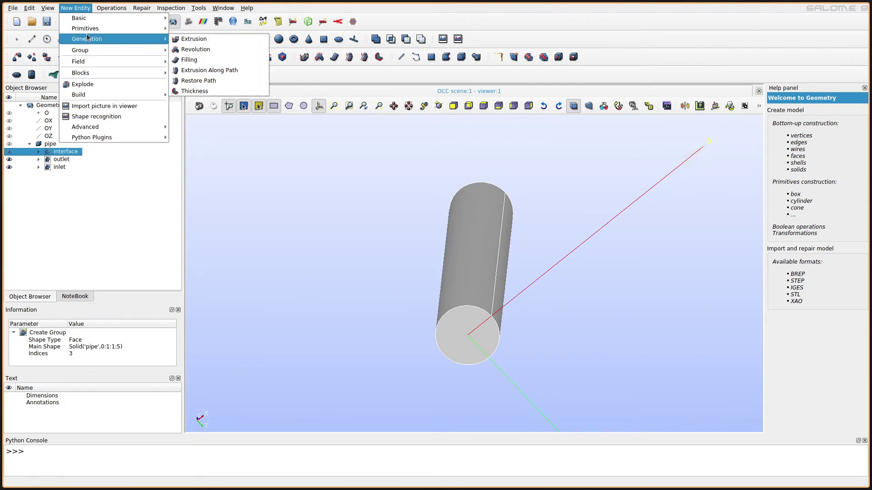
Extract a surface from the interface face group with Surface From Face.
{"action": "mouse_move", "coordinate": [86, 18]}
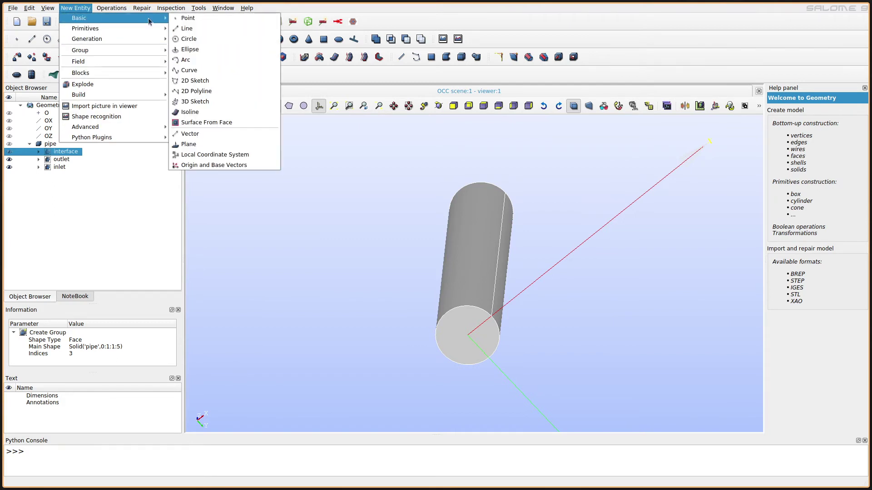
{"action": "left_click", "coordinate": [226, 122]}
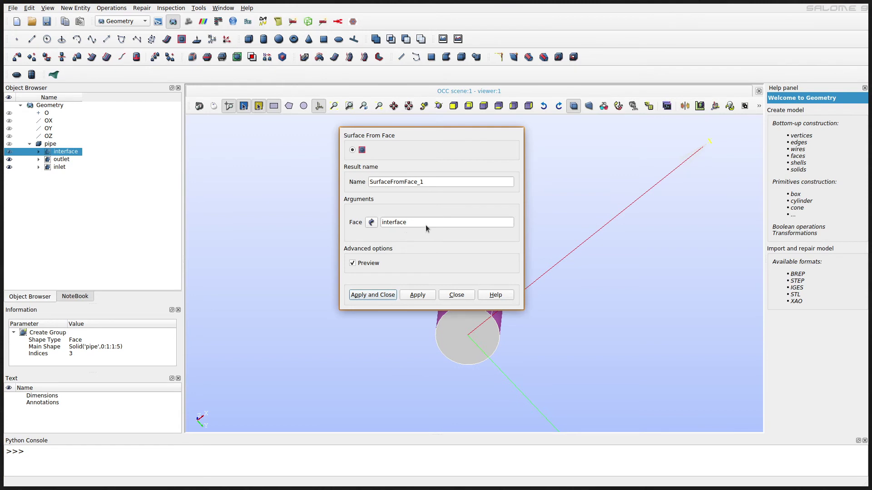
{"action": "left_click", "coordinate": [383, 295]}
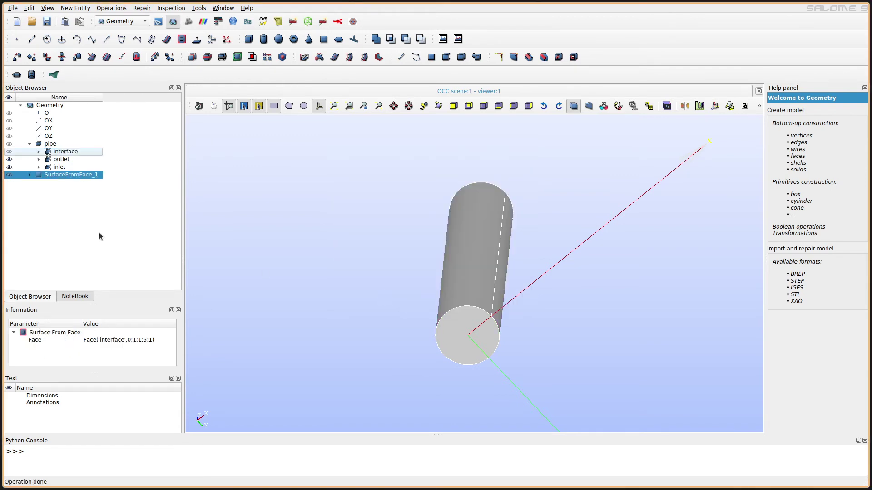
Rename the new surface to solidShell and expand it in the study tree.
{"action": "right_click", "coordinate": [73, 174]}
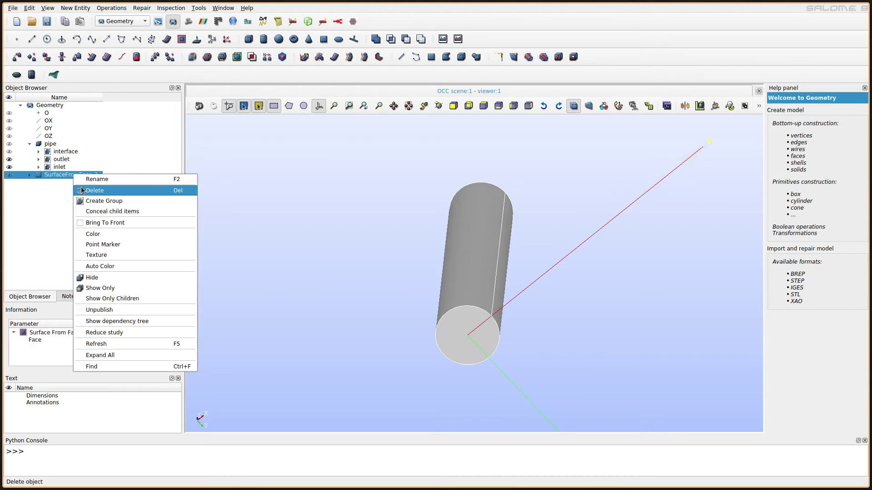
{"action": "left_click", "coordinate": [93, 180]}
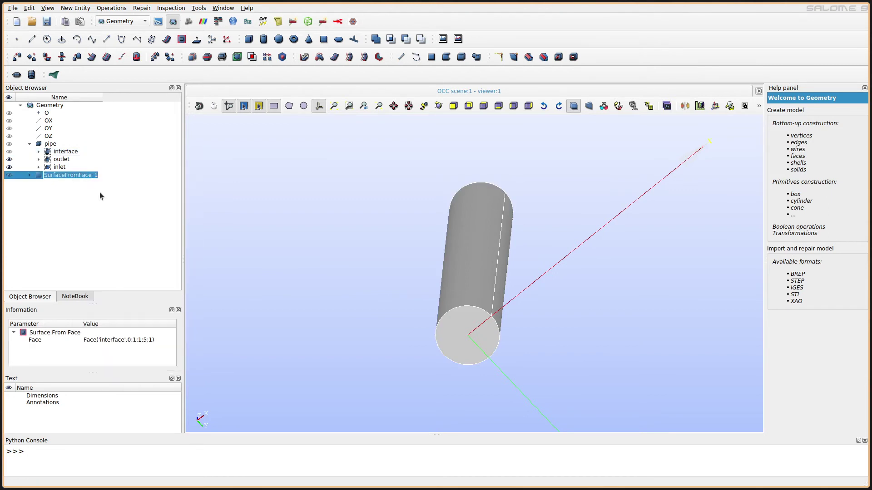
{"action": "type", "text": "solidShell"}
{"action": "key", "text": "Return"}
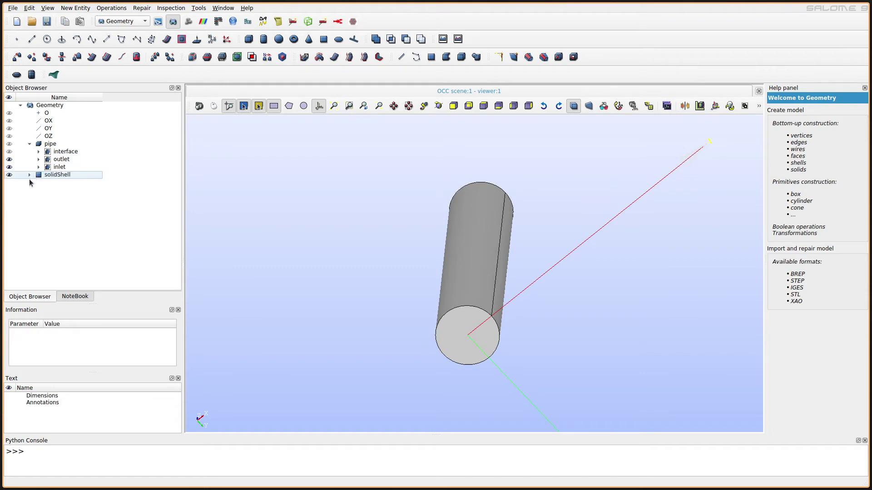
{"action": "left_click", "coordinate": [59, 167], "text": "ctrl"}
{"action": "left_click", "coordinate": [29, 175]}
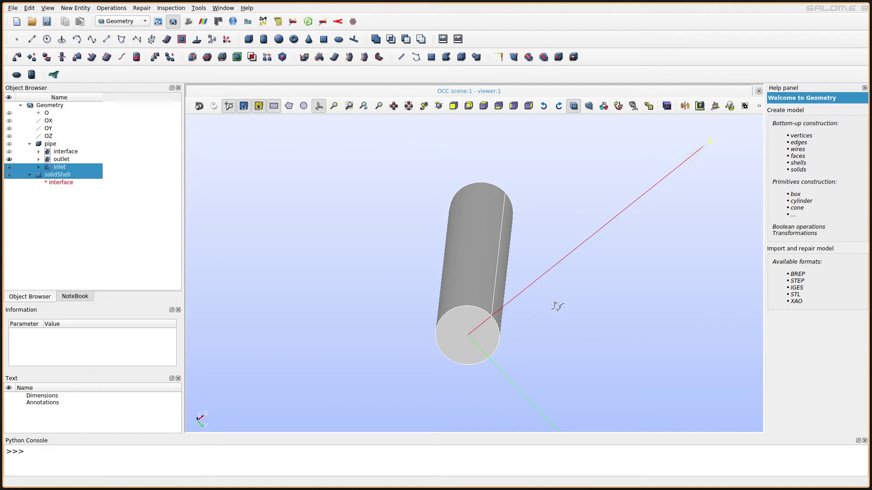
Orbit to a diagonal view and start an edge group named 'in' on solidShell.
{"action": "middle_click_drag", "start_coordinate": [557, 306], "coordinate": [426, 327]}
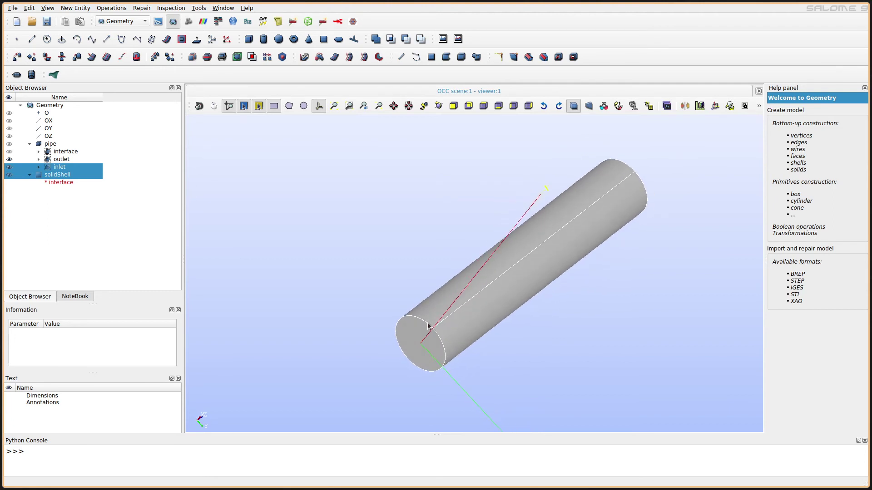
{"action": "left_click", "coordinate": [56, 175]}
{"action": "right_click", "coordinate": [56, 175]}
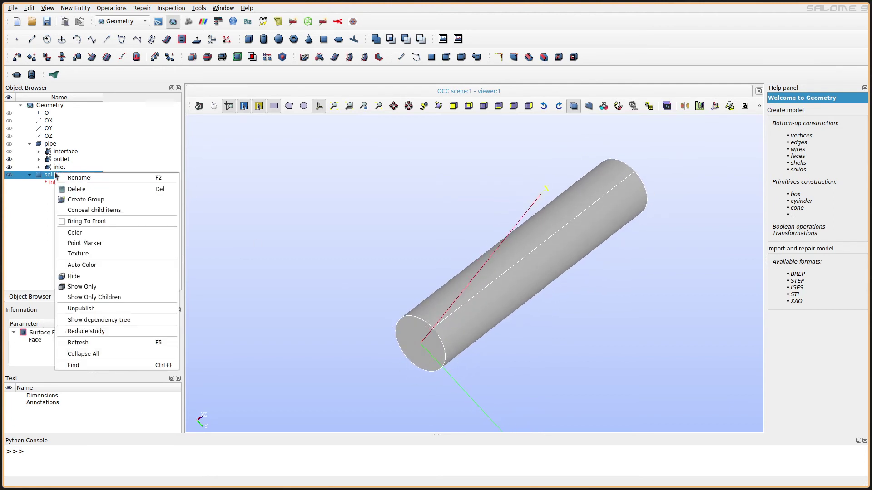
{"action": "left_click", "coordinate": [82, 200]}
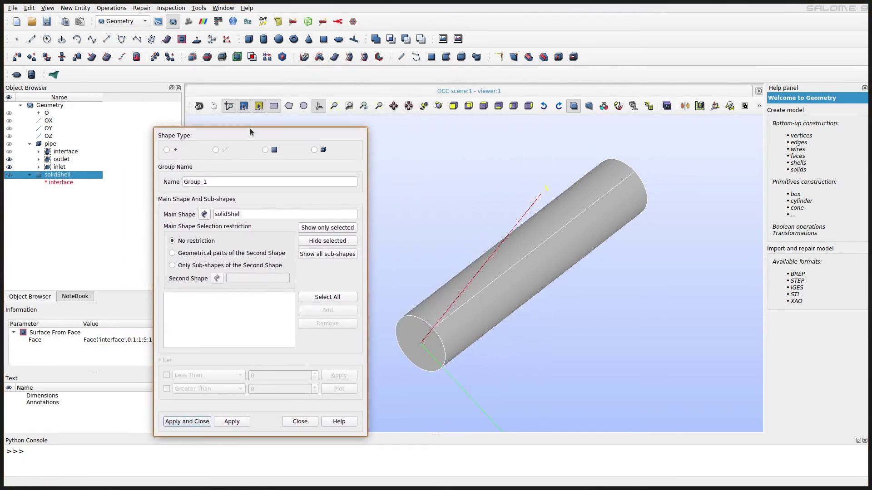
{"action": "left_click", "coordinate": [215, 150]}
{"action": "double_click", "coordinate": [222, 183]}
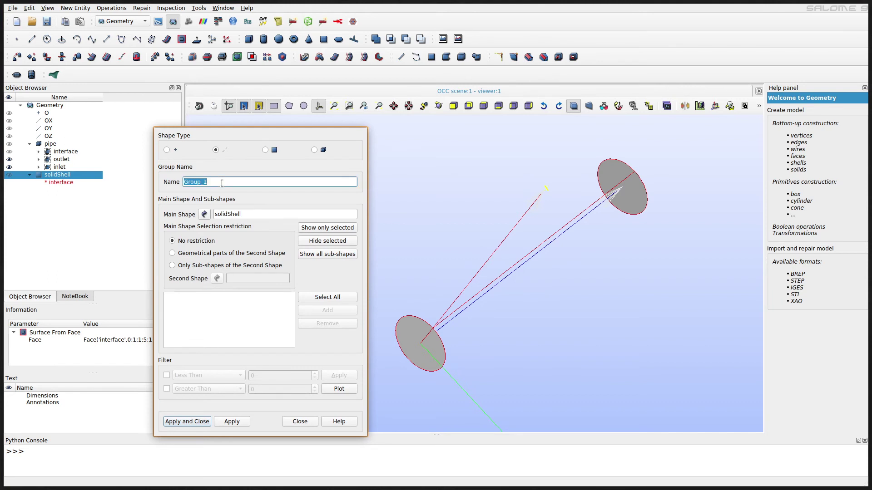
{"action": "type", "text": "inlet"}
Dismiss the 'not a sub-shape' warnings for the picked pipe faces and cancel the group form.
{"action": "left_click", "coordinate": [418, 321]}
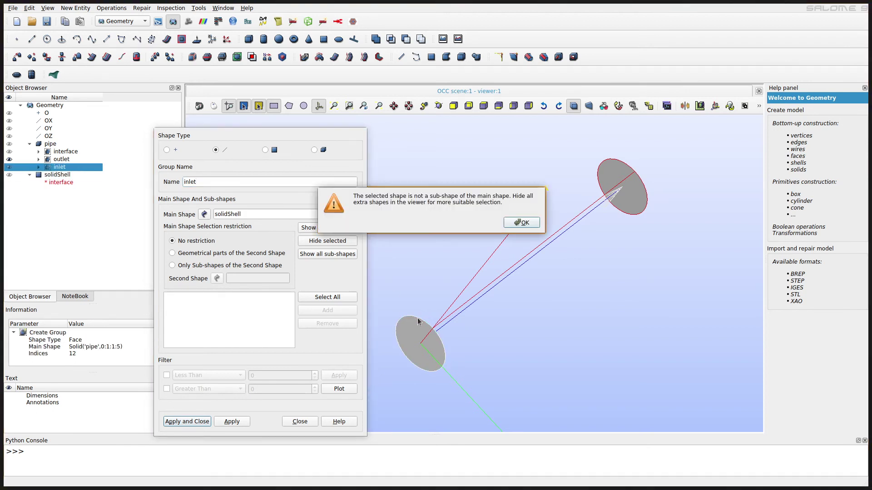
{"action": "left_click", "coordinate": [522, 222]}
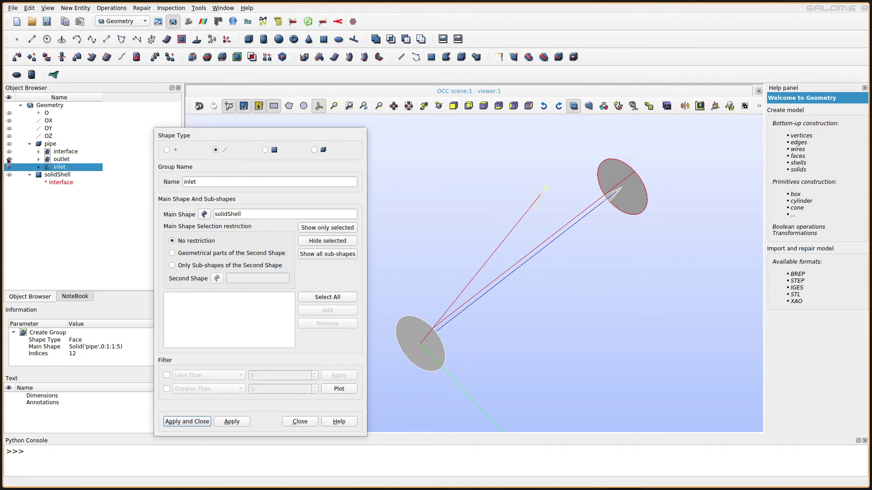
{"action": "left_click", "coordinate": [9, 160]}
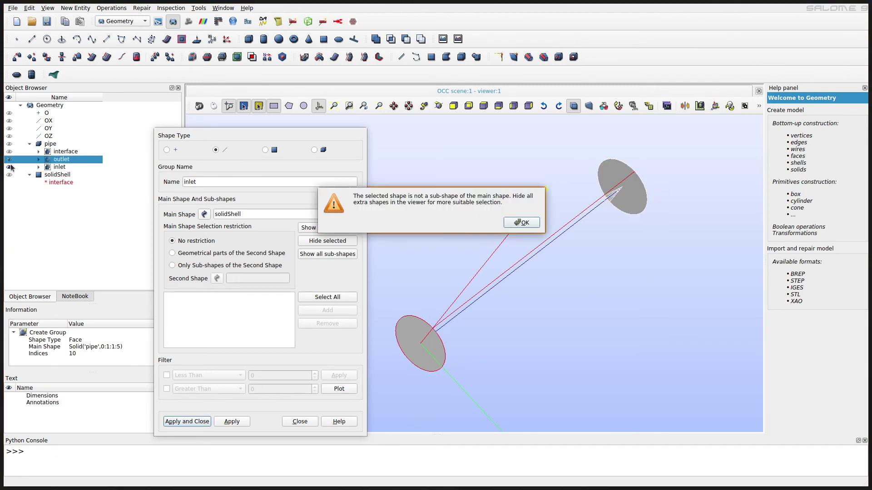
{"action": "left_click", "coordinate": [524, 223]}
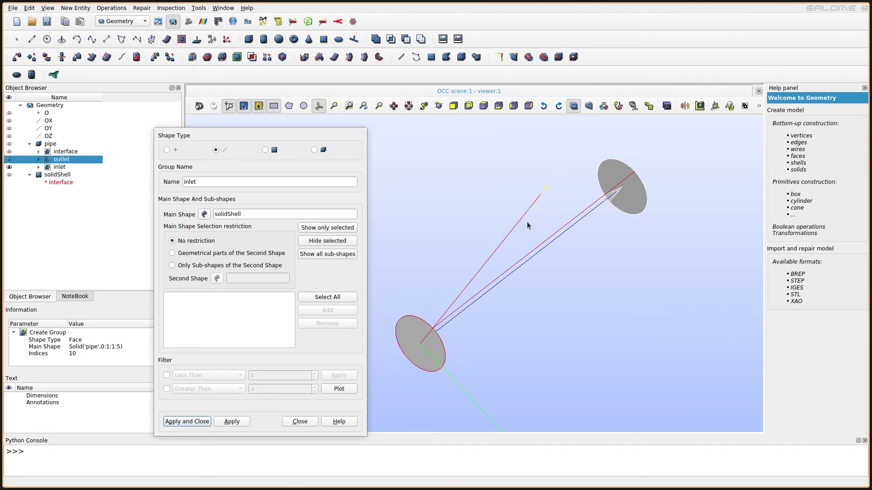
{"action": "left_click", "coordinate": [10, 167]}
{"action": "left_click", "coordinate": [523, 223]}
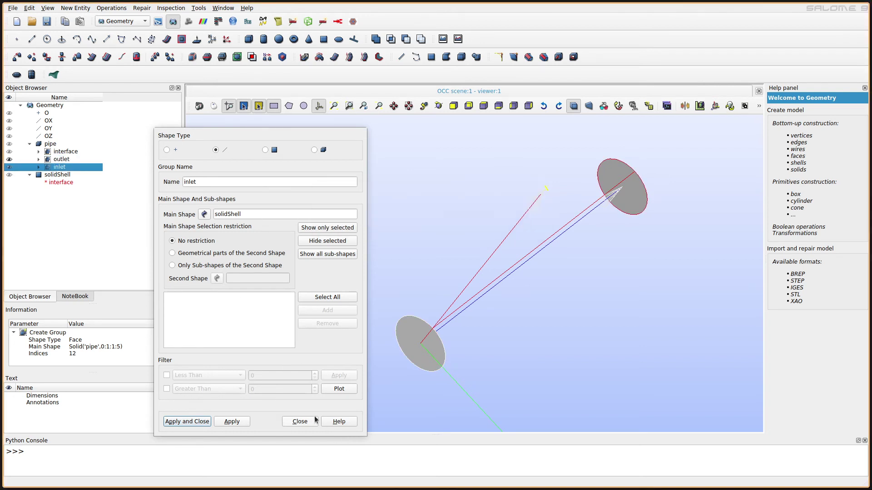
{"action": "left_click", "coordinate": [300, 421]}
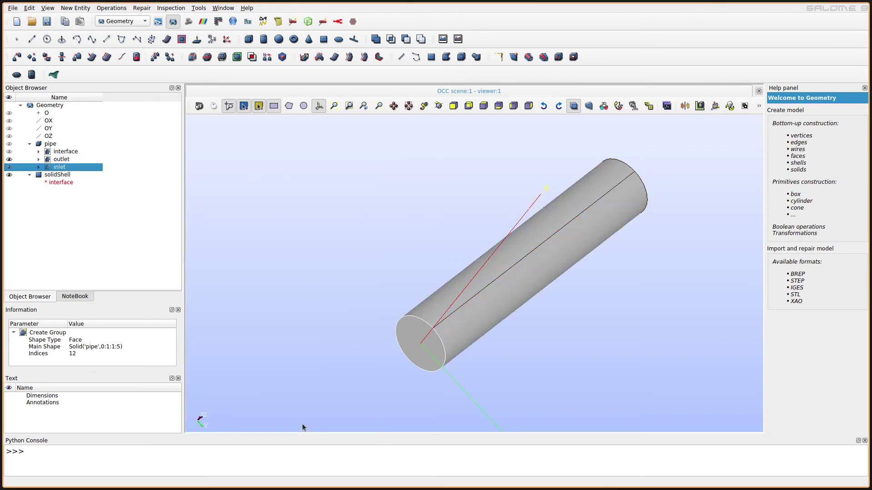
Create edge group 'inlet' on solidShell holding the lower circular end edge (edge 6).
{"action": "left_click", "coordinate": [9, 160]}
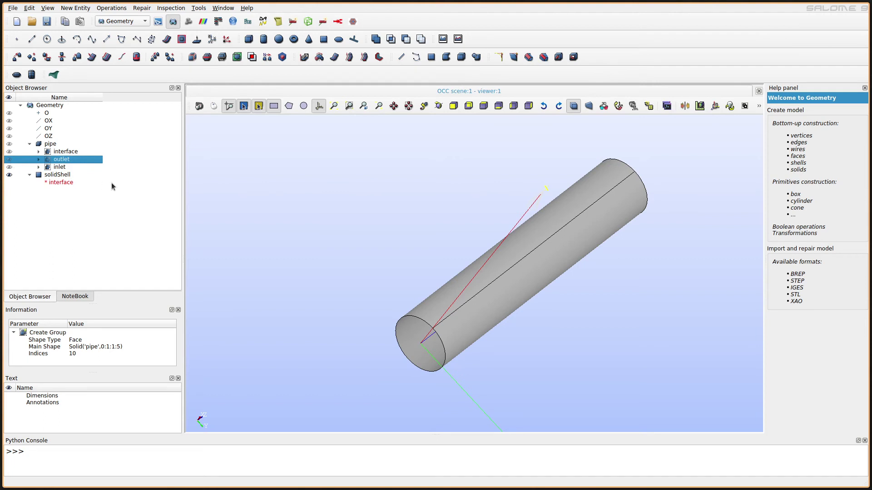
{"action": "left_click", "coordinate": [38, 177]}
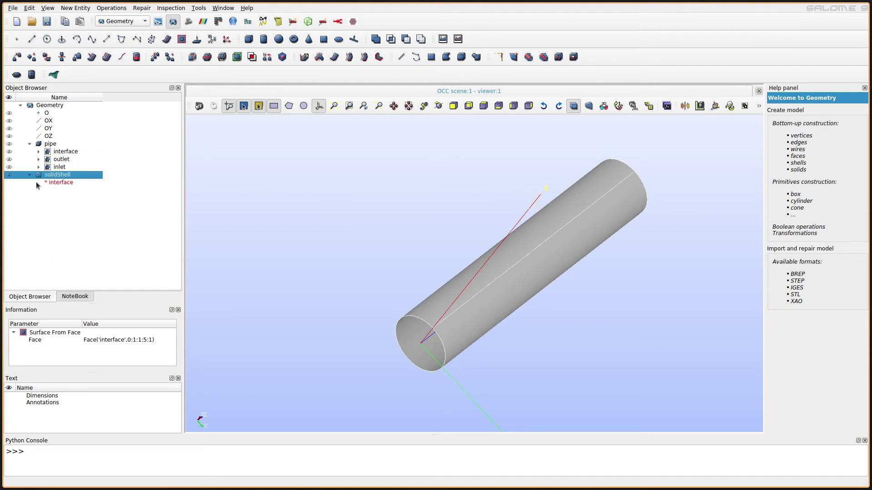
{"action": "right_click", "coordinate": [66, 175]}
{"action": "left_click", "coordinate": [92, 202]}
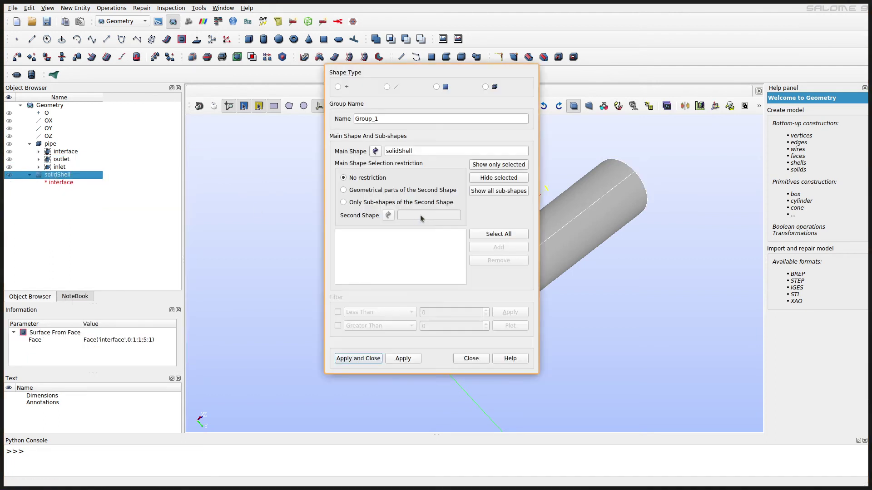
{"action": "left_click_drag", "start_coordinate": [446, 267], "coordinate": [759, 319], "text": "alt"}
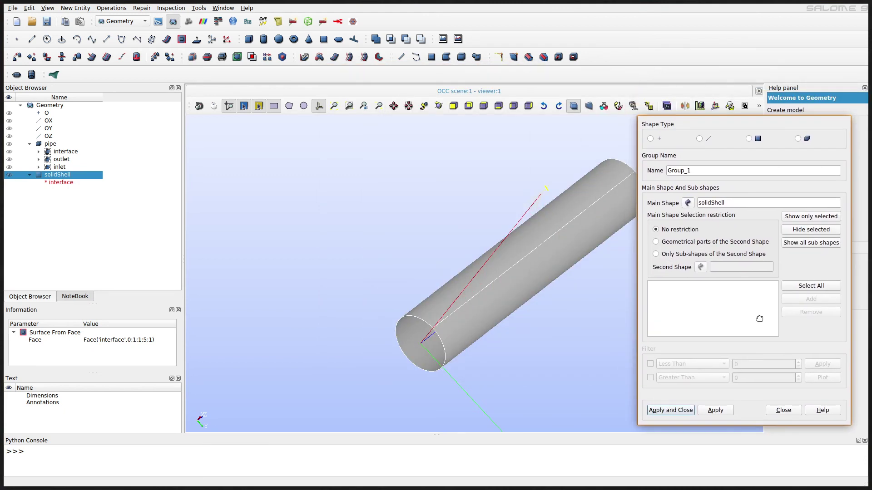
{"action": "double_click", "coordinate": [698, 167]}
{"action": "type", "text": "inlet"}
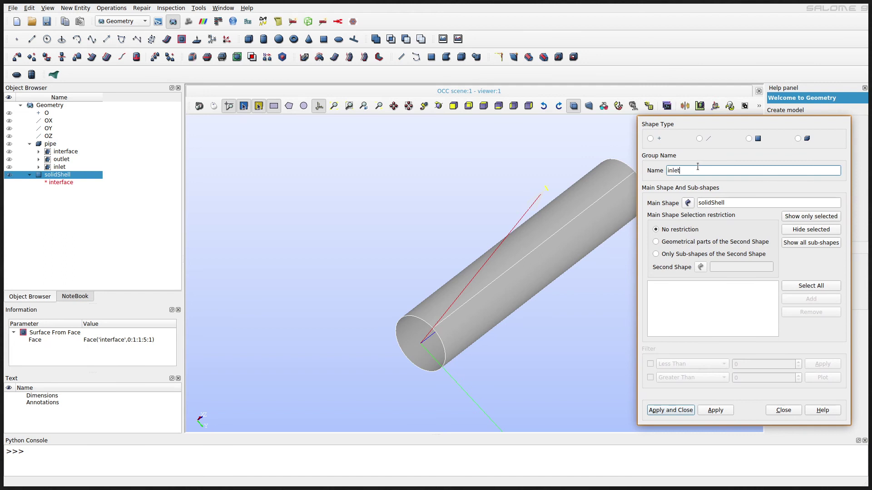
{"action": "left_click", "coordinate": [699, 138]}
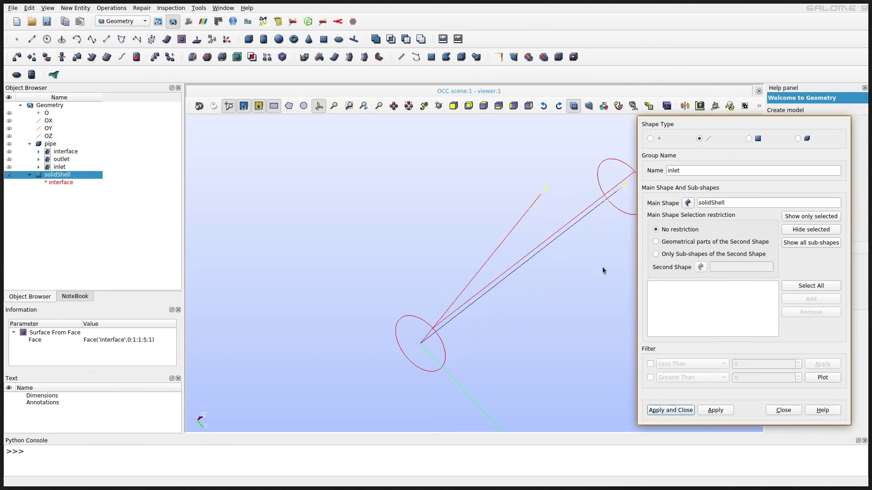
{"action": "left_click", "coordinate": [402, 318]}
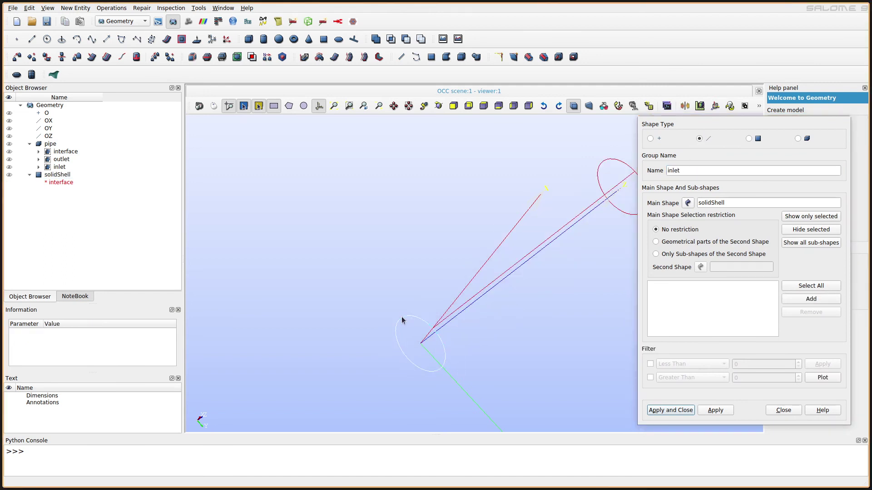
{"action": "left_click", "coordinate": [812, 299]}
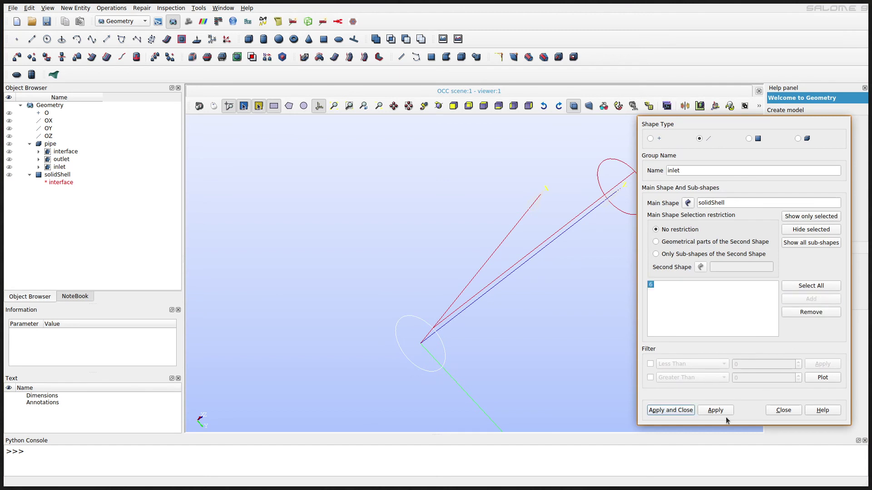
{"action": "left_click", "coordinate": [711, 410]}
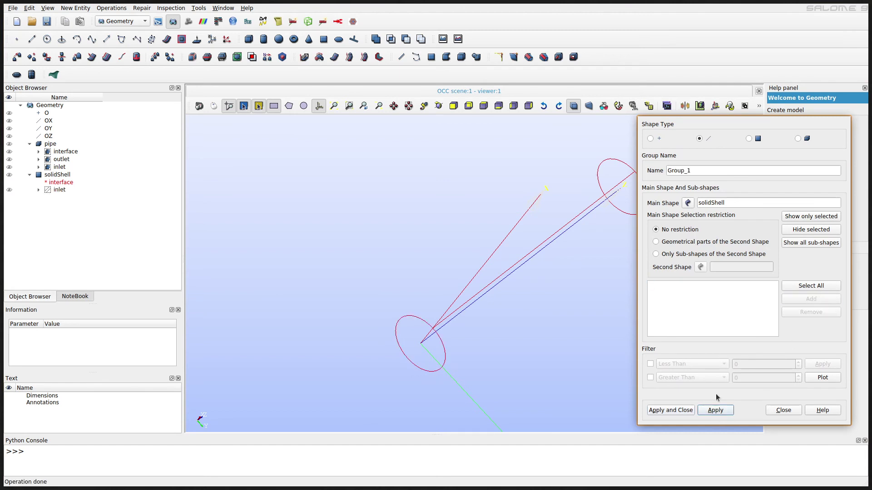
Create edge group 'outlet' on solidShell holding the upper circular end edge (edge 7).
{"action": "double_click", "coordinate": [694, 171]}
{"action": "type", "text": "outlet"}
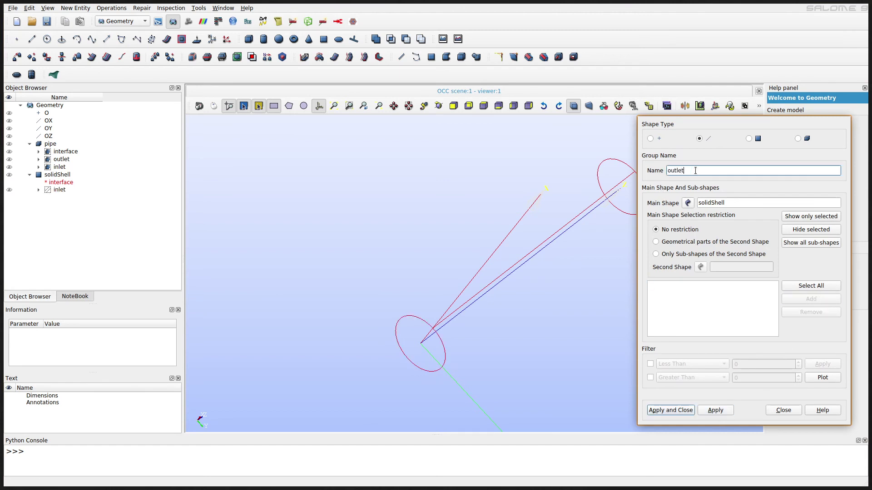
{"action": "left_click", "coordinate": [620, 165]}
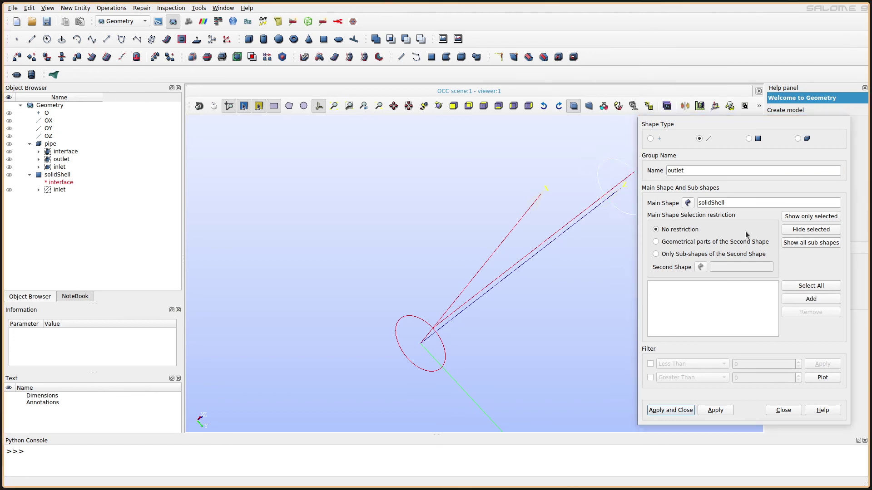
{"action": "left_click", "coordinate": [812, 298]}
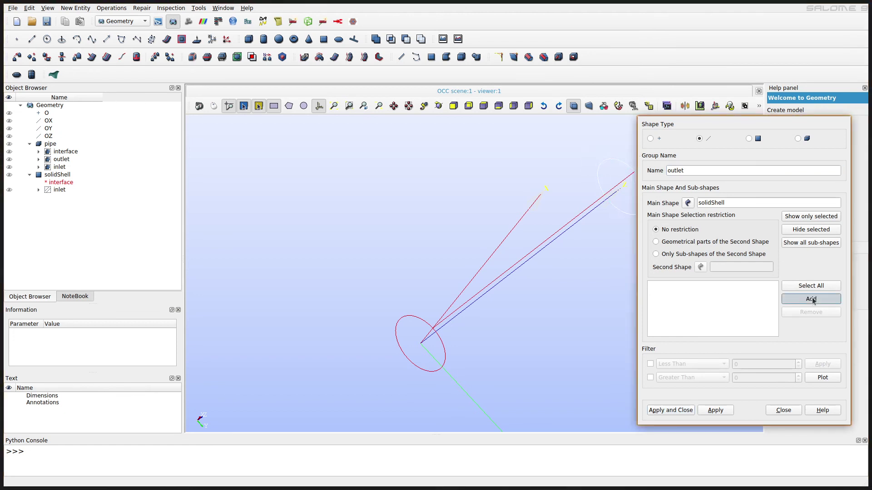
{"action": "left_click", "coordinate": [670, 410]}
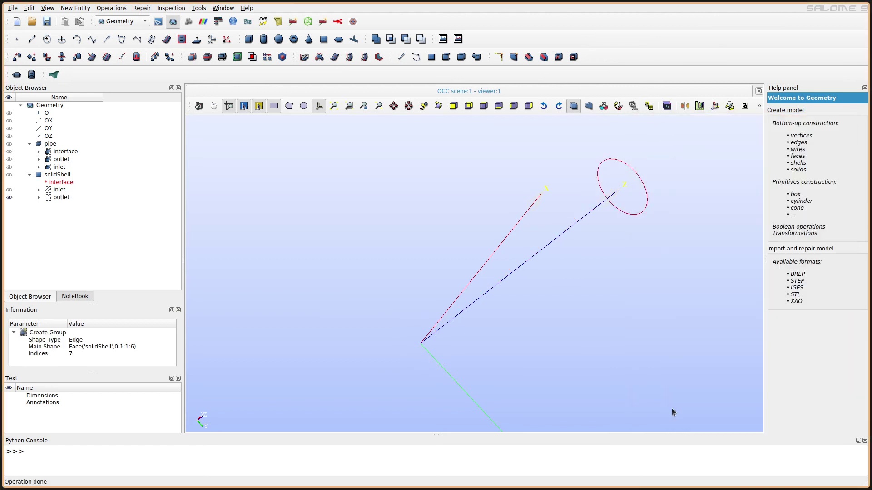
{"action": "left_click", "coordinate": [10, 190]}
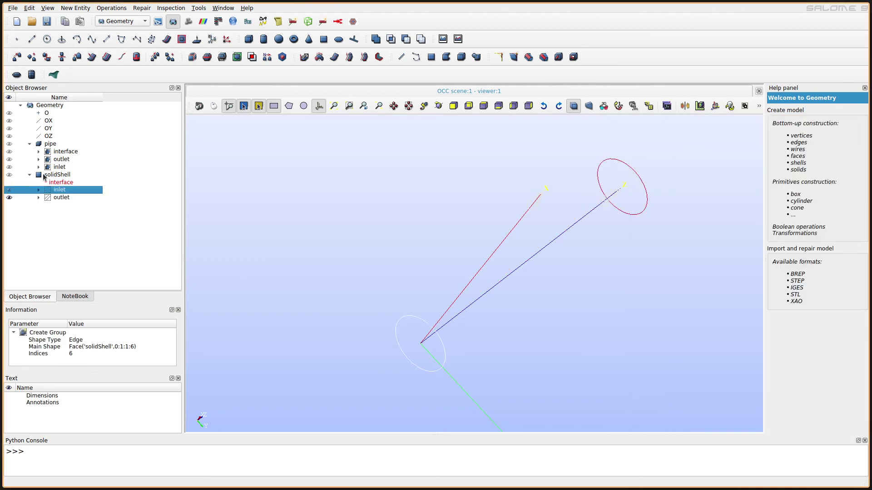
Create face group 'interface' on solidShell holding the cylinder's lateral face (face 1).
{"action": "left_click", "coordinate": [44, 176]}
{"action": "right_click", "coordinate": [44, 176]}
{"action": "left_click", "coordinate": [54, 200]}
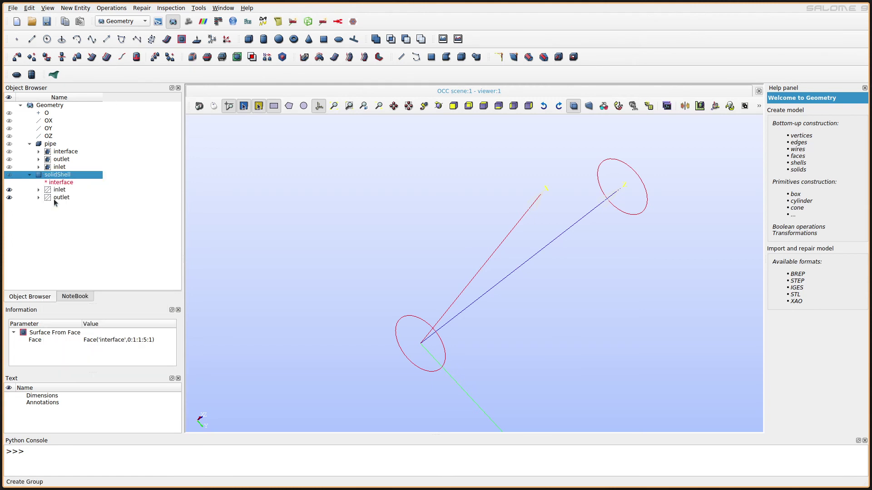
{"action": "left_click", "coordinate": [436, 87]}
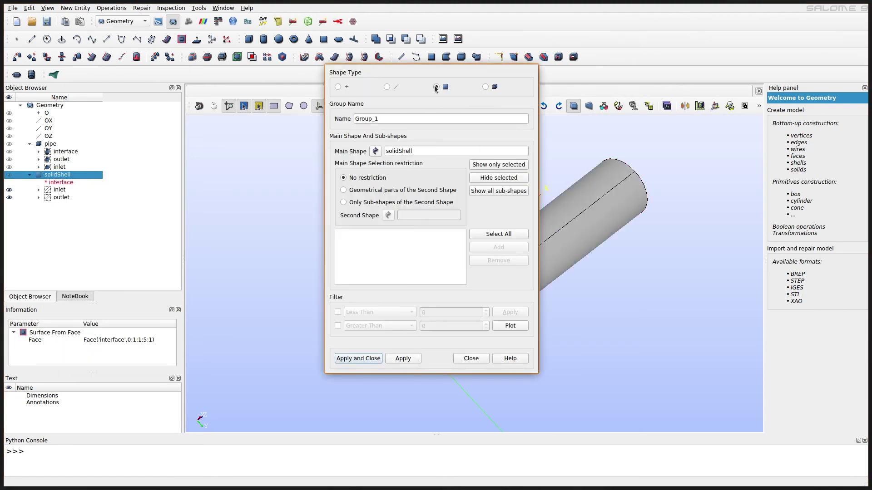
{"action": "double_click", "coordinate": [378, 119]}
{"action": "type", "text": "interface"}
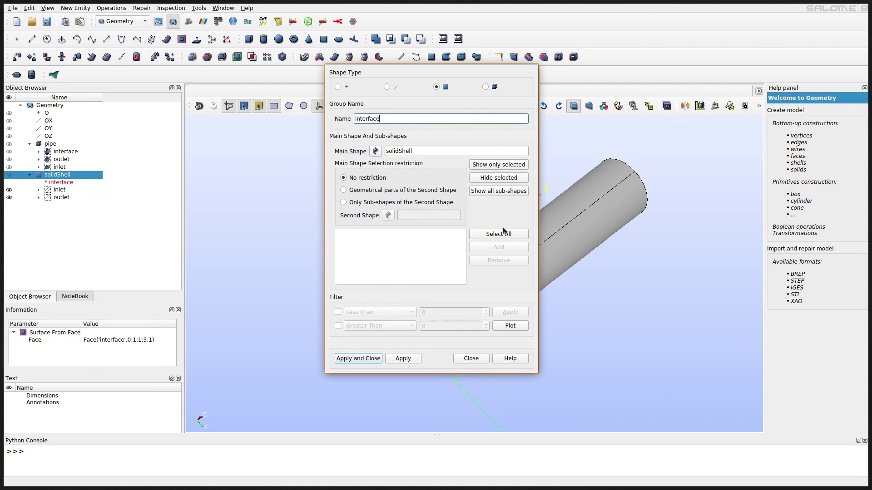
{"action": "left_click", "coordinate": [483, 212]}
{"action": "left_click_drag", "start_coordinate": [813, 244], "coordinate": [808, 243]}
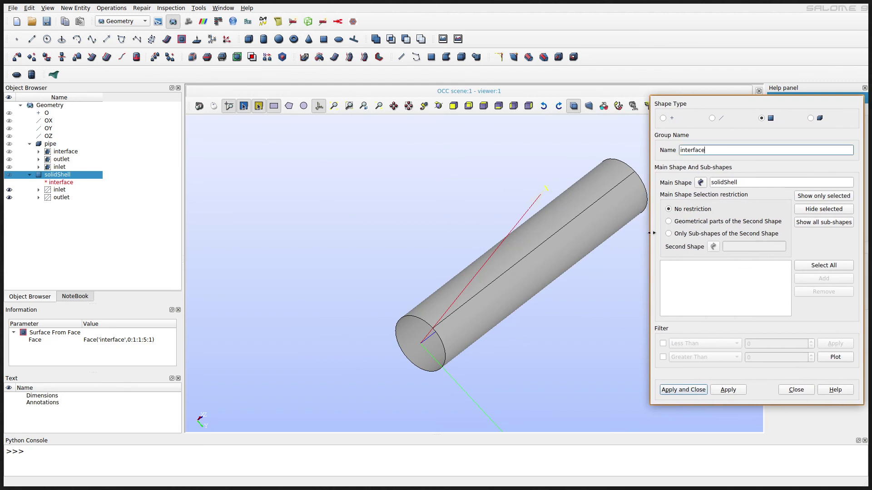
{"action": "left_click", "coordinate": [600, 233]}
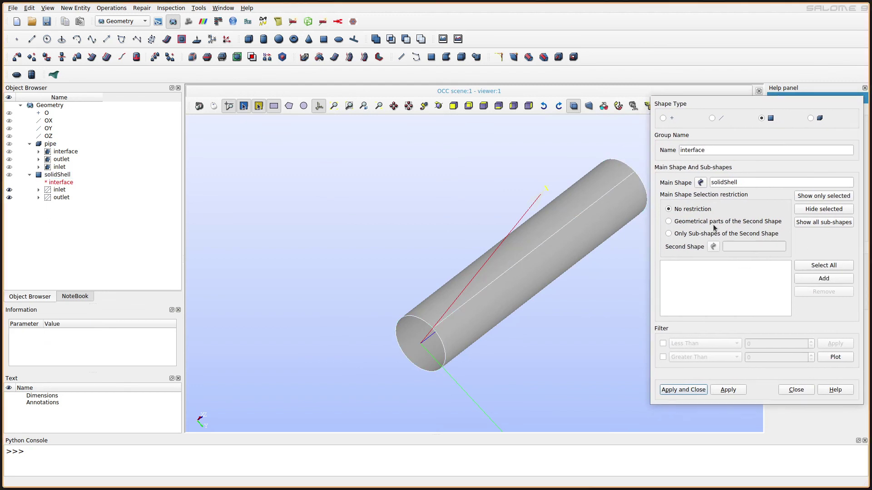
{"action": "left_click", "coordinate": [833, 280]}
{"action": "left_click", "coordinate": [679, 390]}
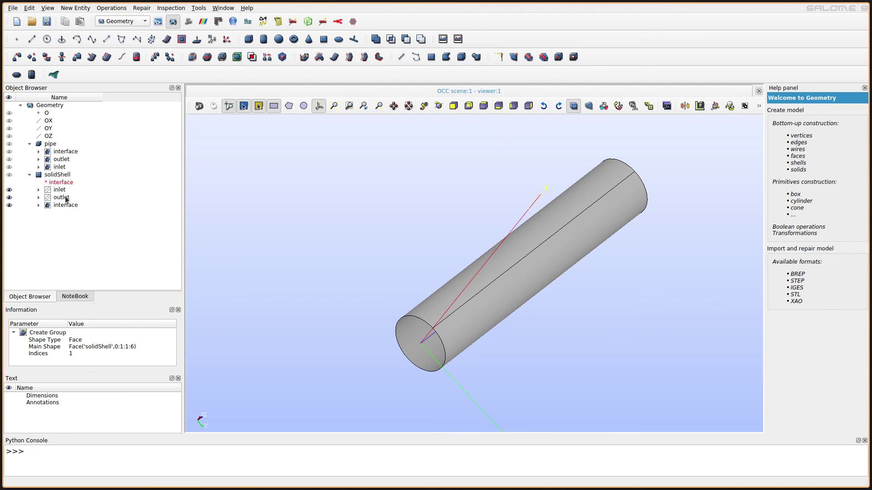
Use Save As to store the study in the home folder as Study1, HDF format.
{"action": "left_click", "coordinate": [17, 8]}
{"action": "left_click", "coordinate": [27, 60]}
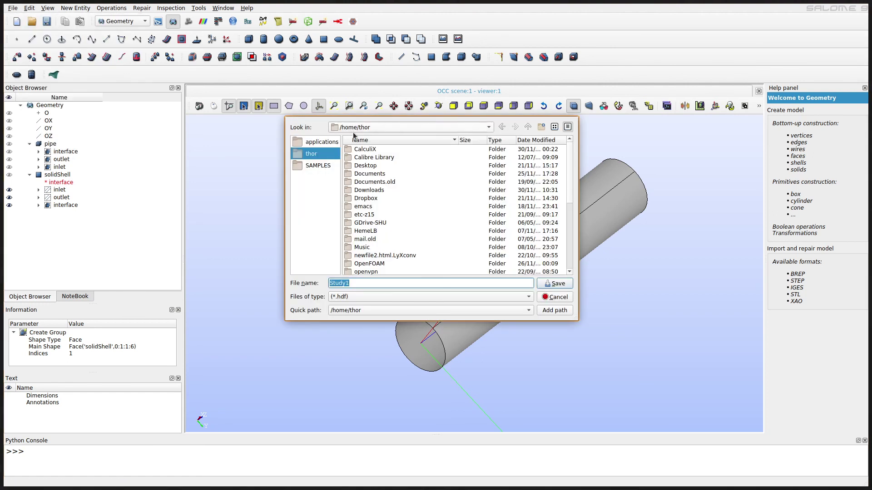
{"action": "scroll", "coordinate": [389, 216], "scroll_direction": "down", "scroll_amount": 2}
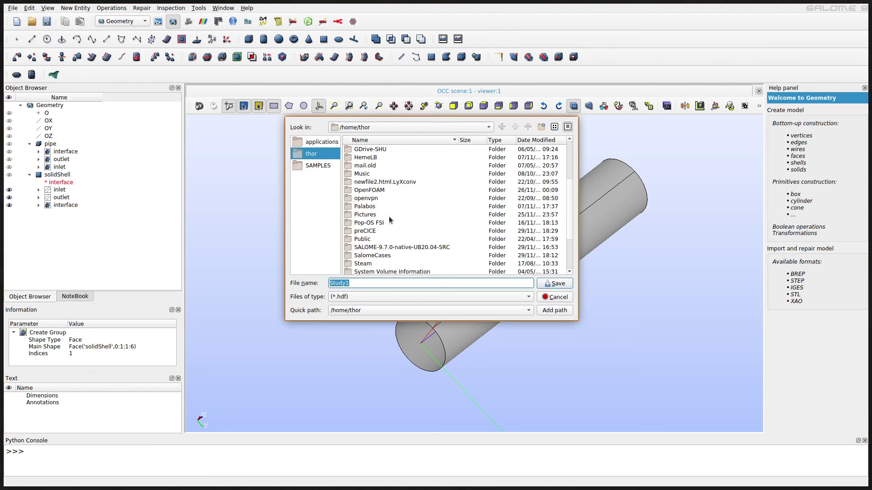
{"action": "scroll", "coordinate": [388, 216], "scroll_direction": "up", "scroll_amount": 3}
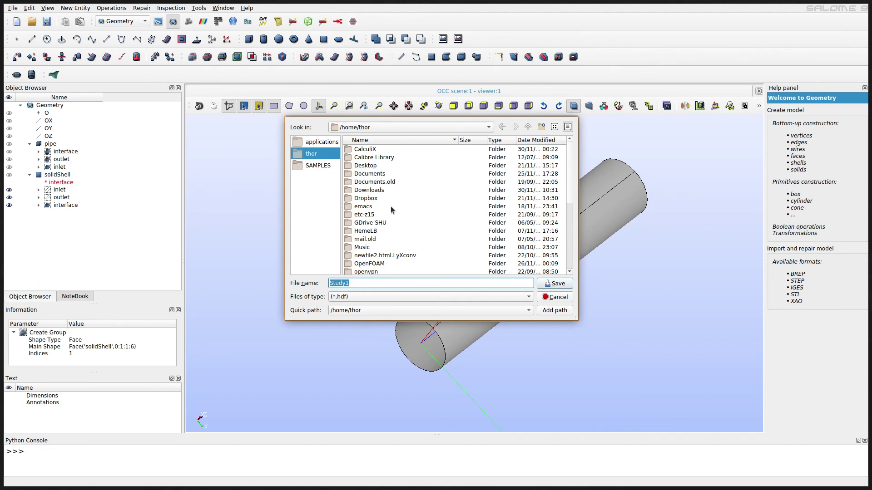
{"action": "left_click", "coordinate": [555, 284]}
{"action": "left_click_drag", "start_coordinate": [357, 244], "coordinate": [336, 209]}
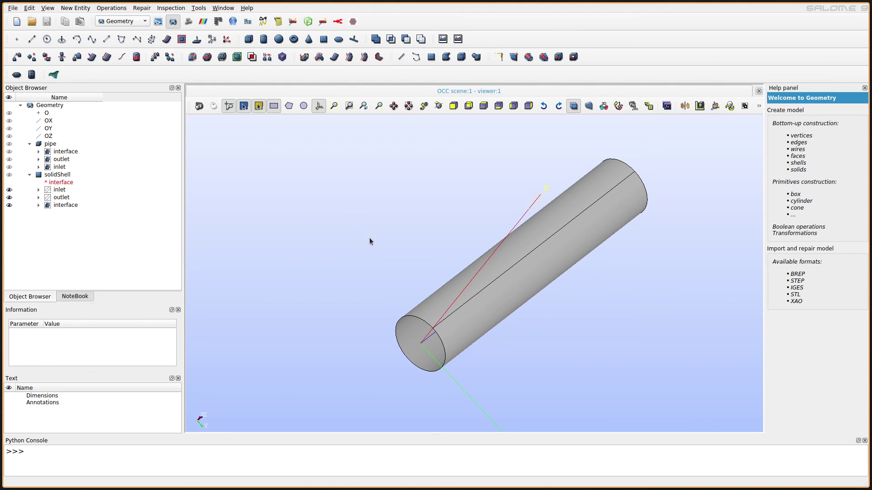